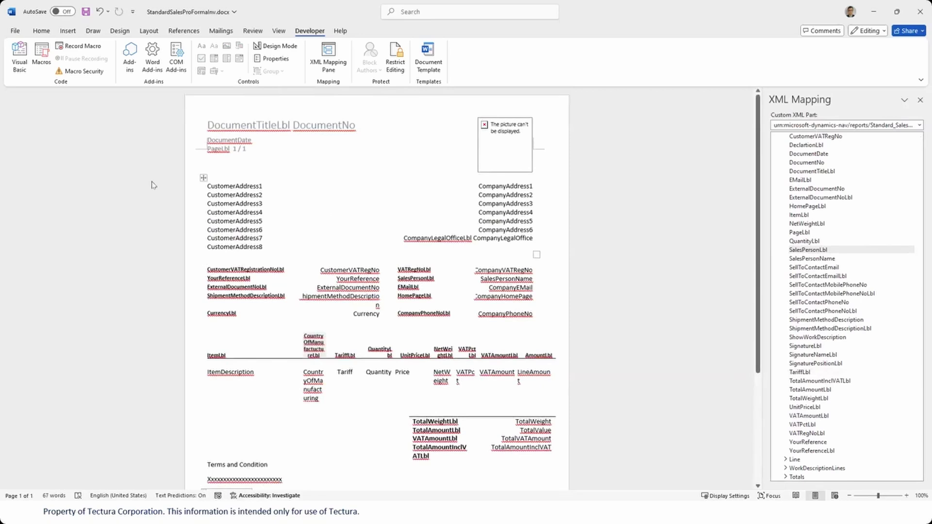
- Highlight the customer and company address table in yellow, and close the pro forma invoice document without saving
{"action": "left_click", "coordinate": [203, 178]}
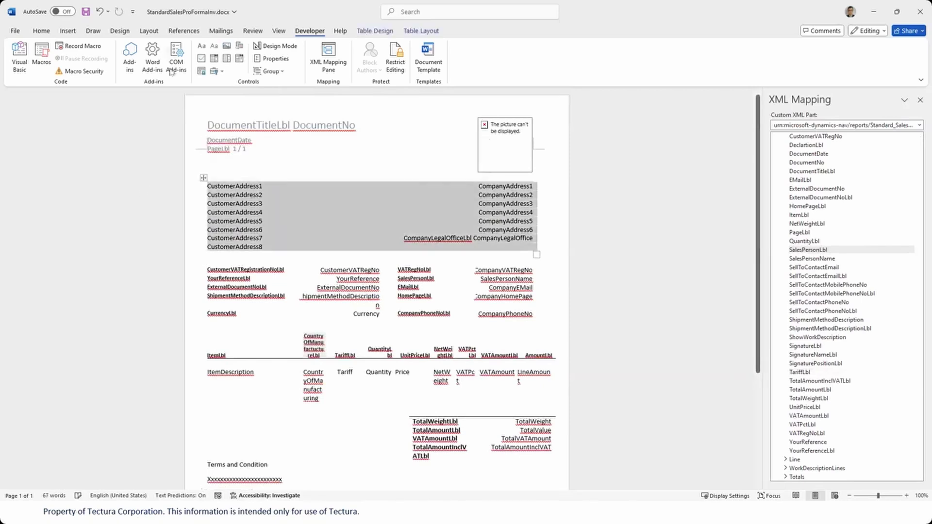
{"action": "left_click", "coordinate": [48, 32]}
{"action": "left_click", "coordinate": [203, 64]}
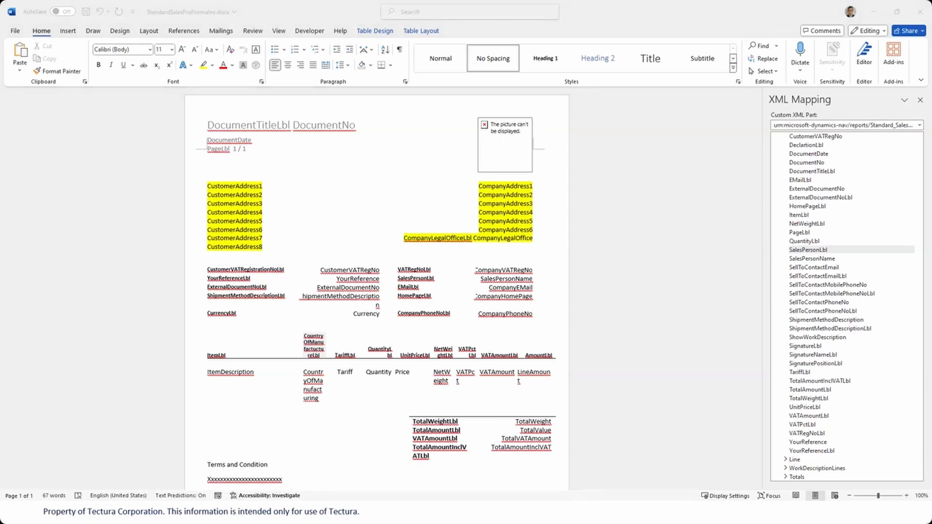
{"action": "left_click", "coordinate": [918, 14]}
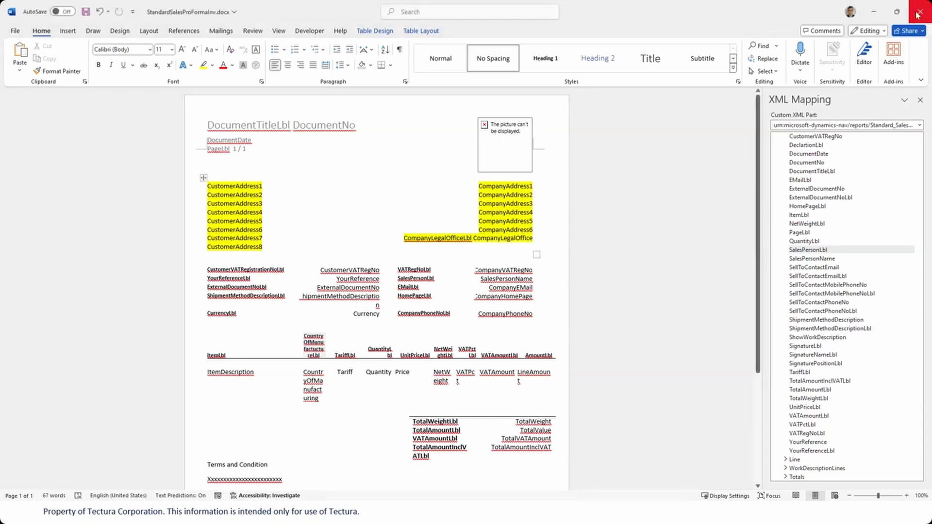
{"action": "left_click", "coordinate": [500, 384]}
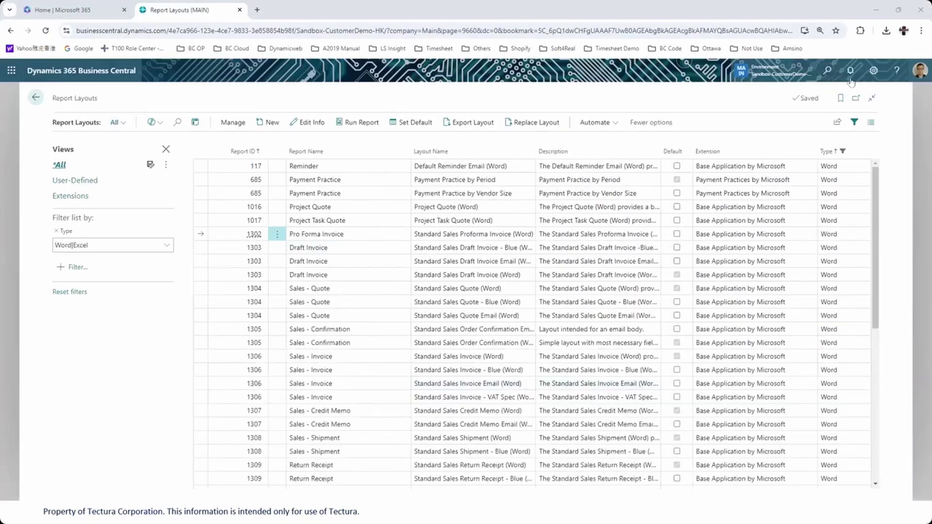
- Switch to Business Central, search for "exel" and open the Customer - Top List Excel (Preview) report
{"action": "left_click", "coordinate": [829, 72]}
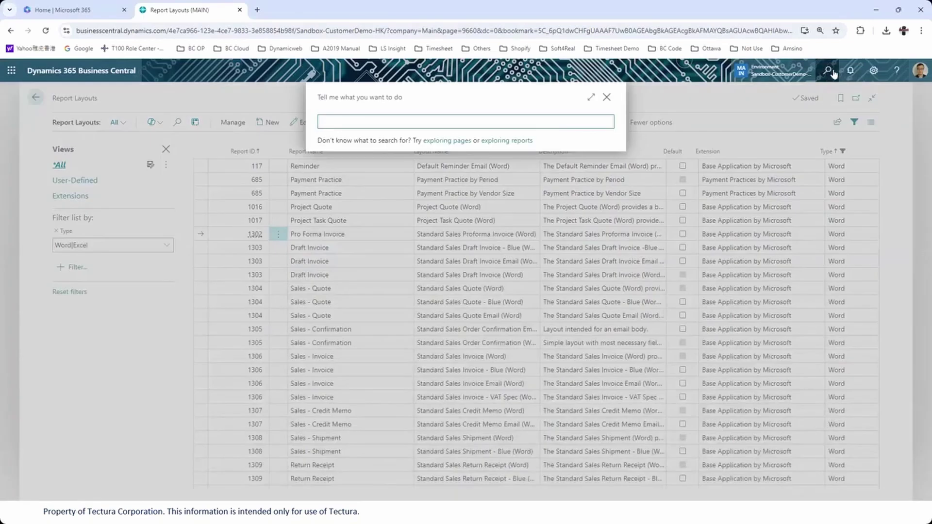
{"action": "type", "text": "exel"}
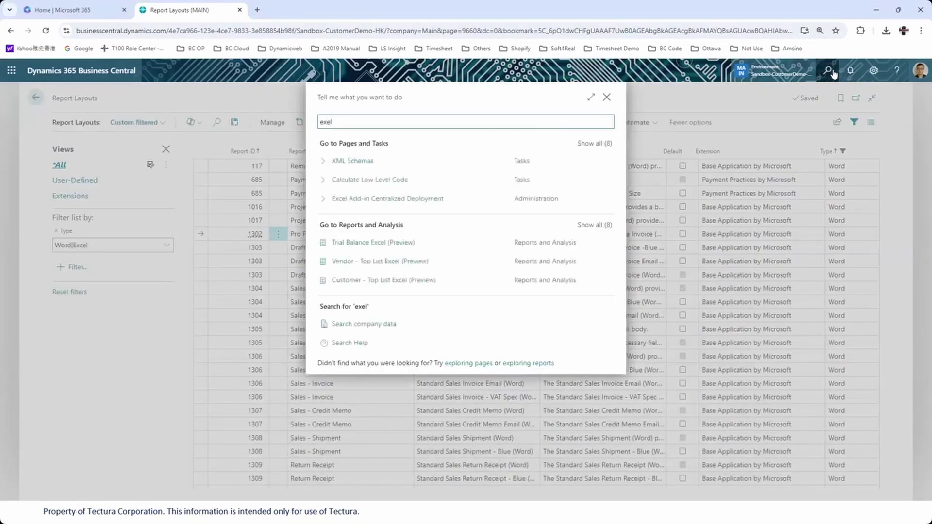
{"action": "left_click", "coordinate": [597, 225]}
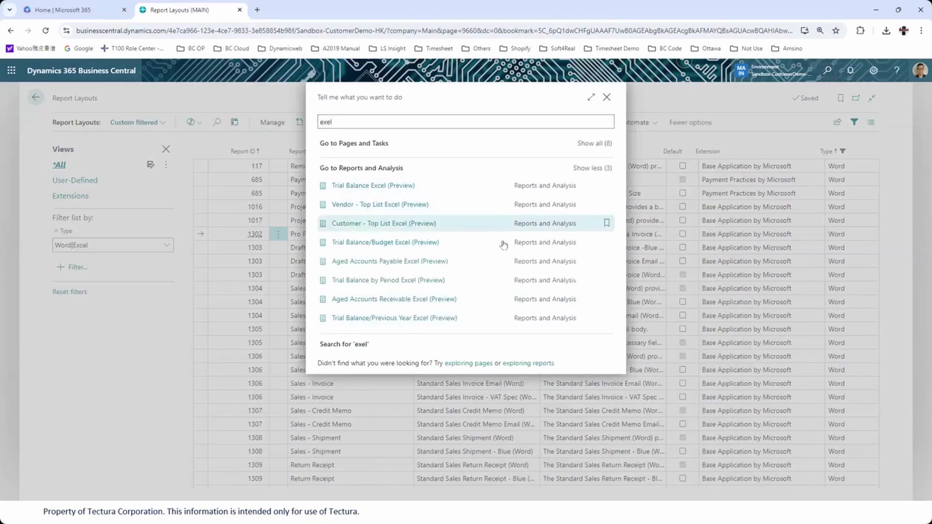
{"action": "left_click", "coordinate": [372, 224]}
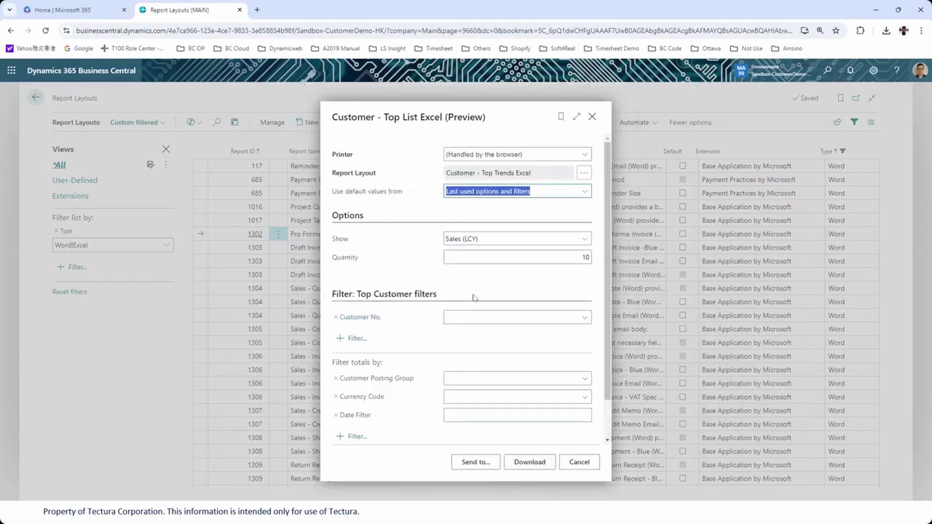
- Download the customer top list report and open the resulting Excel workbook with editing enabled
{"action": "left_click", "coordinate": [529, 462]}
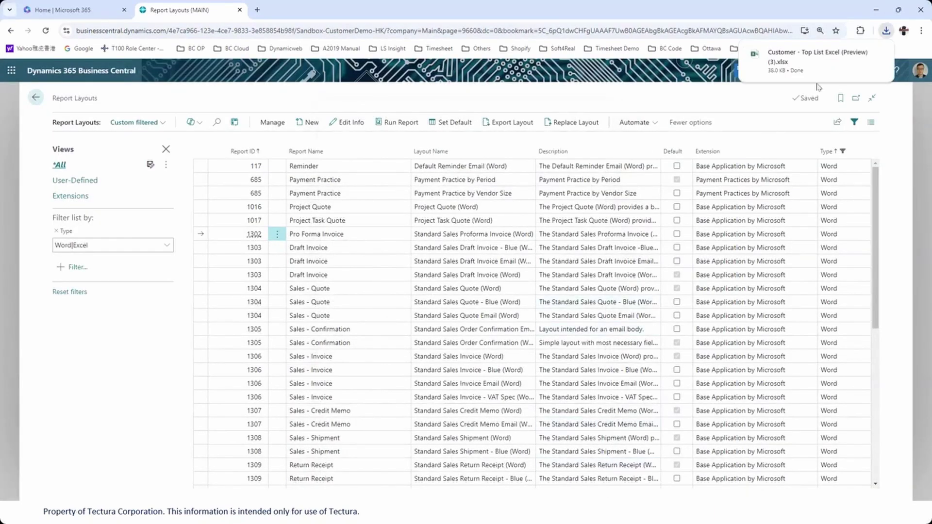
{"action": "left_click", "coordinate": [804, 65]}
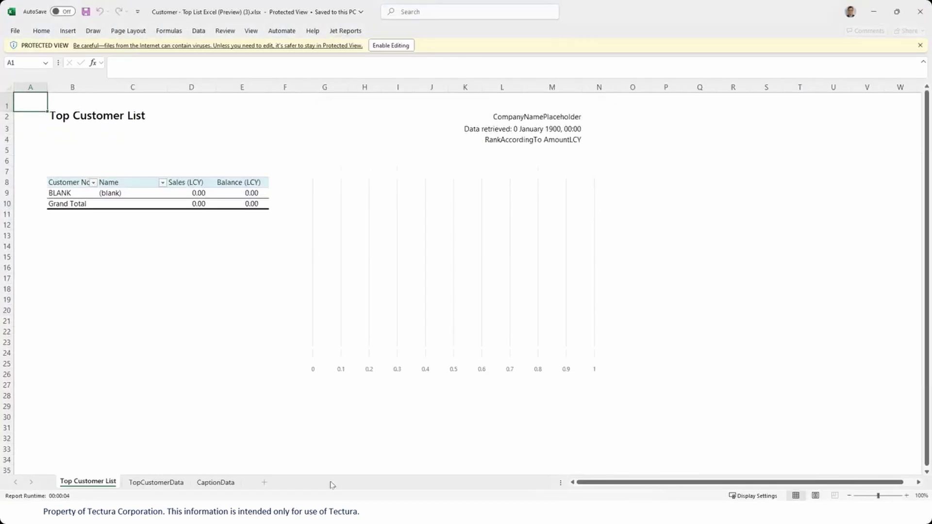
{"action": "left_click", "coordinate": [389, 46]}
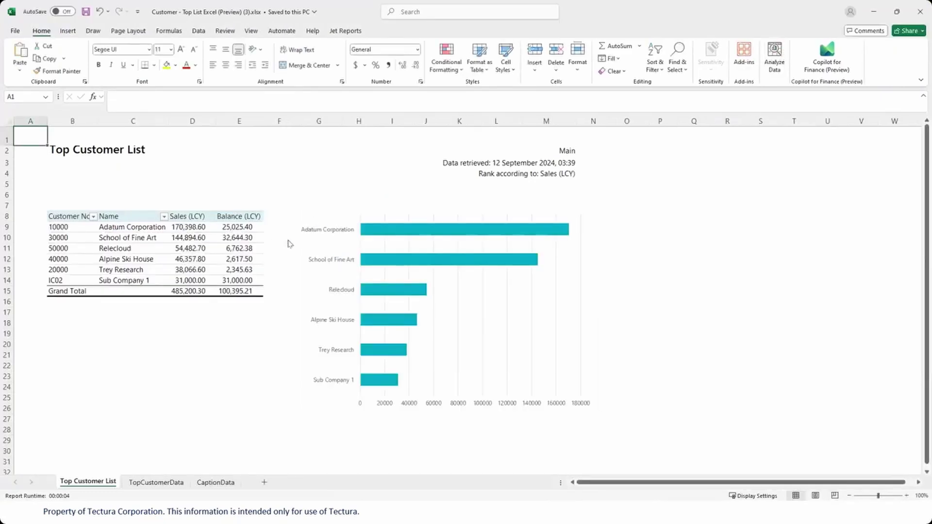
- Review the customer table on the Top Customer List sheet and the underlying TopCustomerData and CaptionData sheets
{"action": "left_click", "coordinate": [68, 238]}
{"action": "left_click", "coordinate": [123, 258]}
{"action": "key", "text": "Right"}
{"action": "key", "text": "Right"}
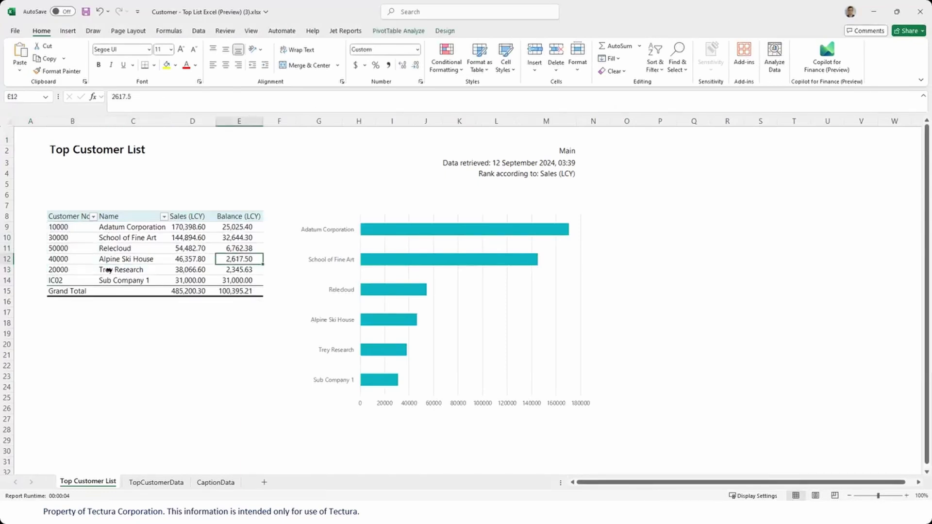
{"action": "left_click", "coordinate": [156, 483]}
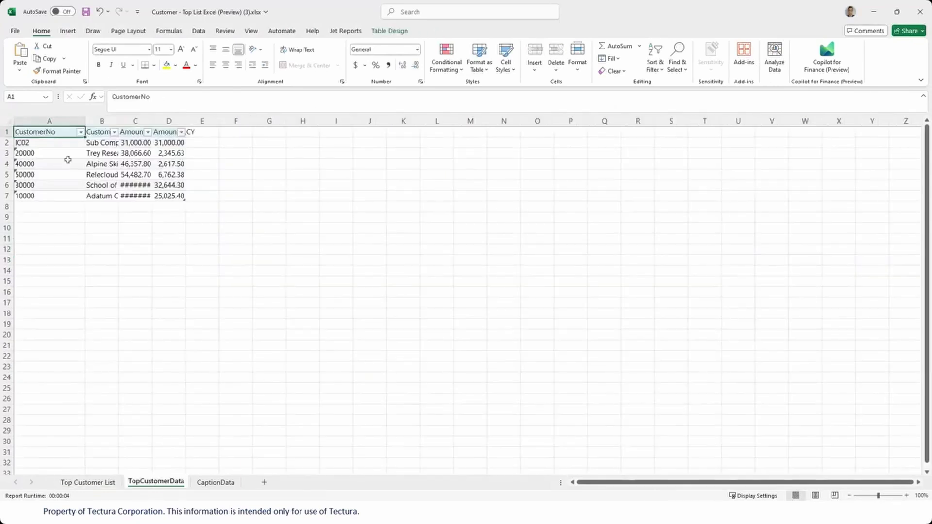
{"action": "left_click", "coordinate": [206, 483]}
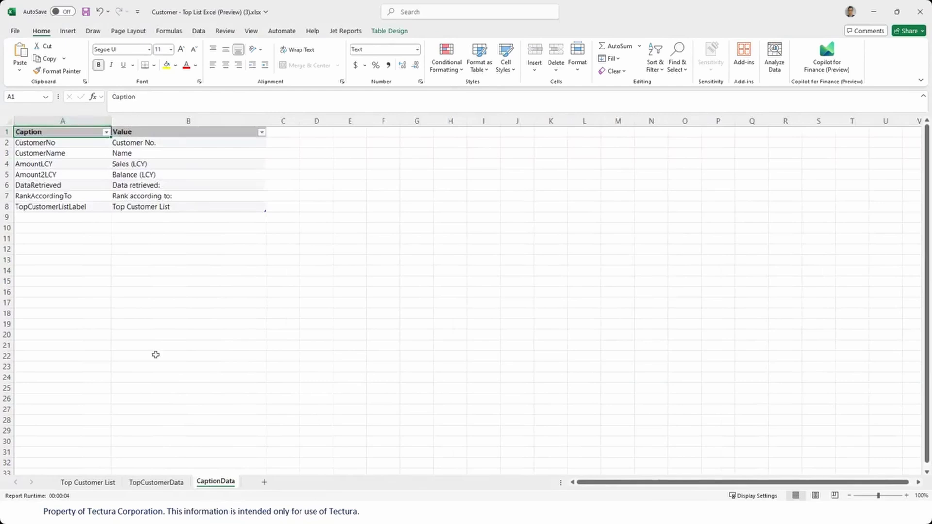
{"action": "left_click", "coordinate": [163, 488]}
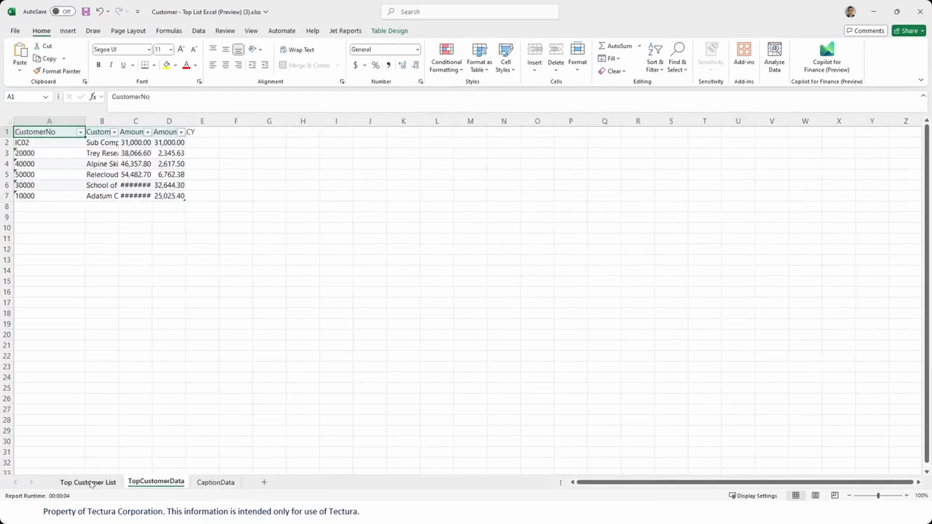
- Return to the Top Customer List sheet and inspect the pivot table's headers and the bar chart's data series
{"action": "left_click", "coordinate": [91, 483]}
{"action": "left_click", "coordinate": [167, 251]}
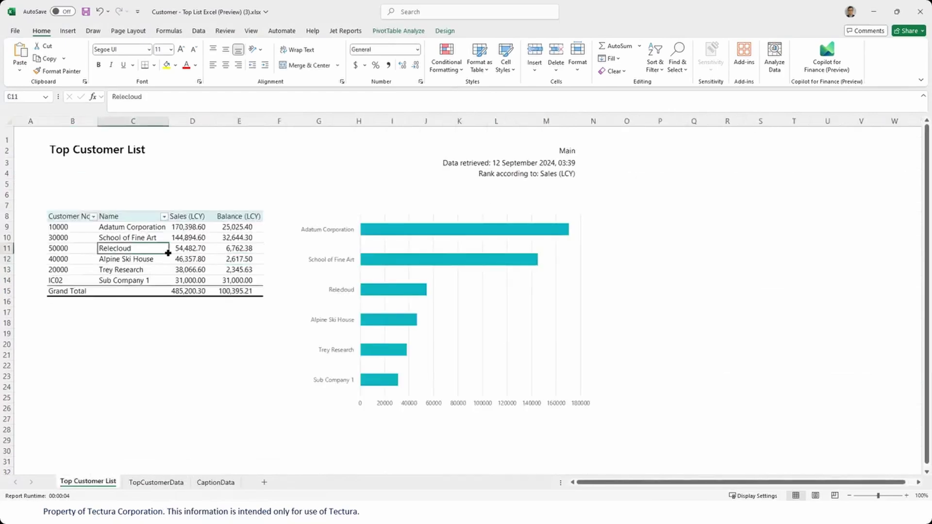
{"action": "left_click", "coordinate": [69, 218]}
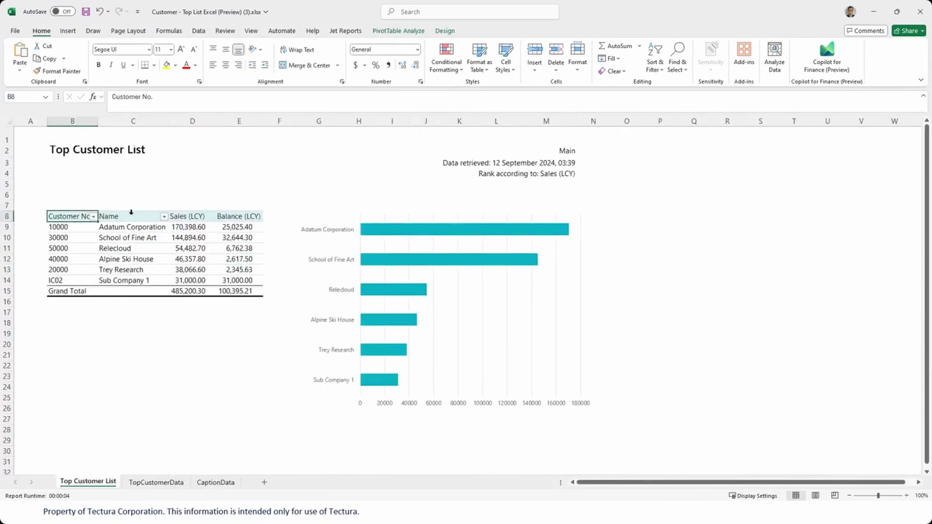
{"action": "left_click", "coordinate": [167, 218]}
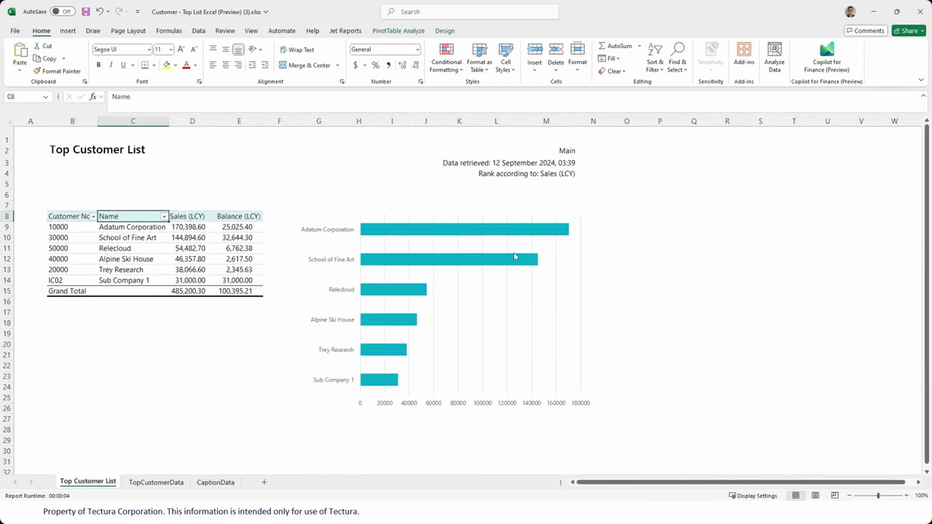
{"action": "left_click", "coordinate": [498, 258]}
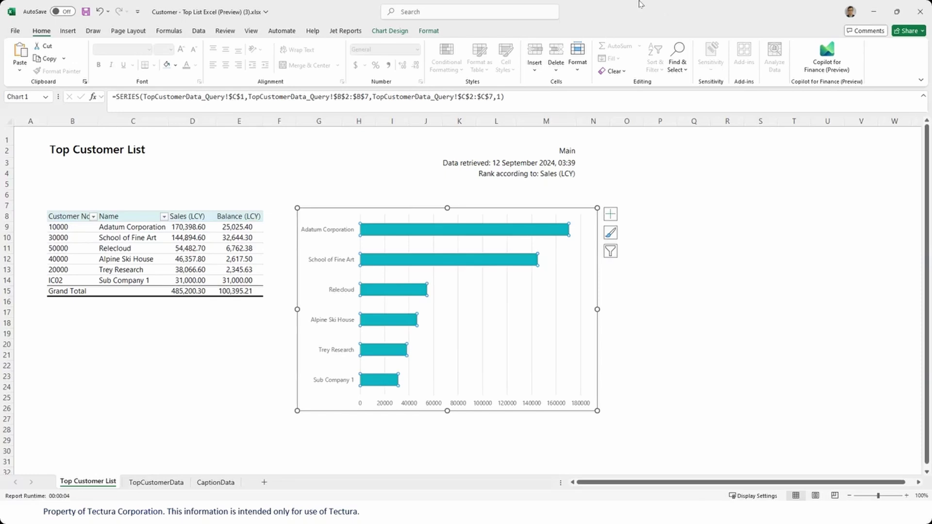
{"action": "left_click", "coordinate": [796, 255]}
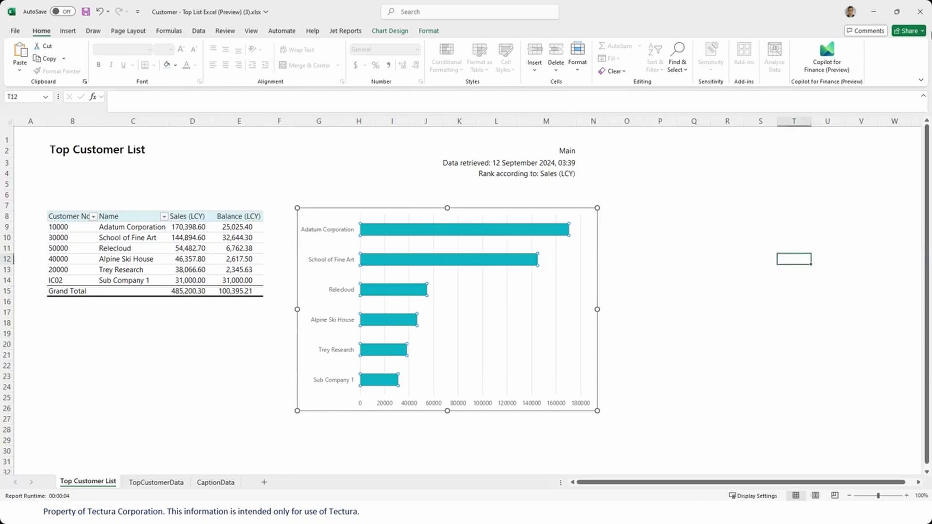
- Close the top customer workbook without saving and go back from Report Layouts to the Business Central home page
{"action": "left_click", "coordinate": [922, 16]}
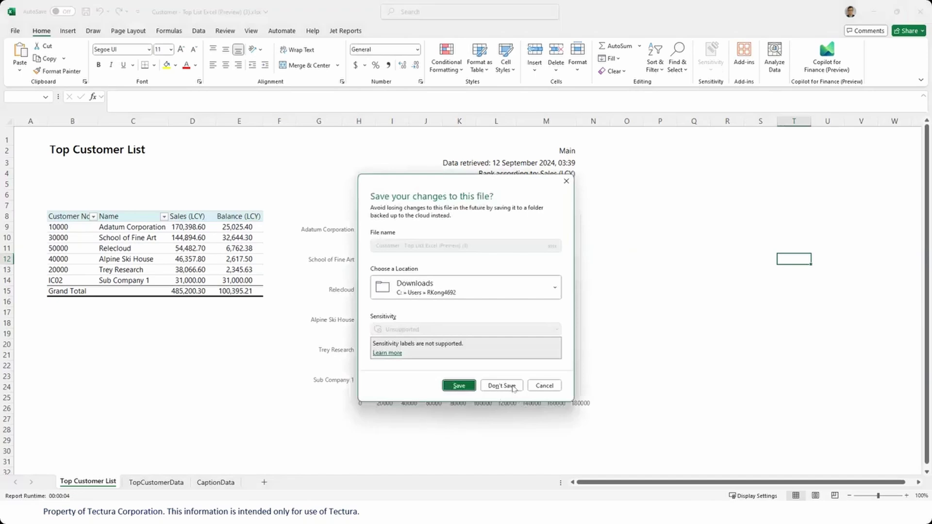
{"action": "left_click", "coordinate": [502, 386]}
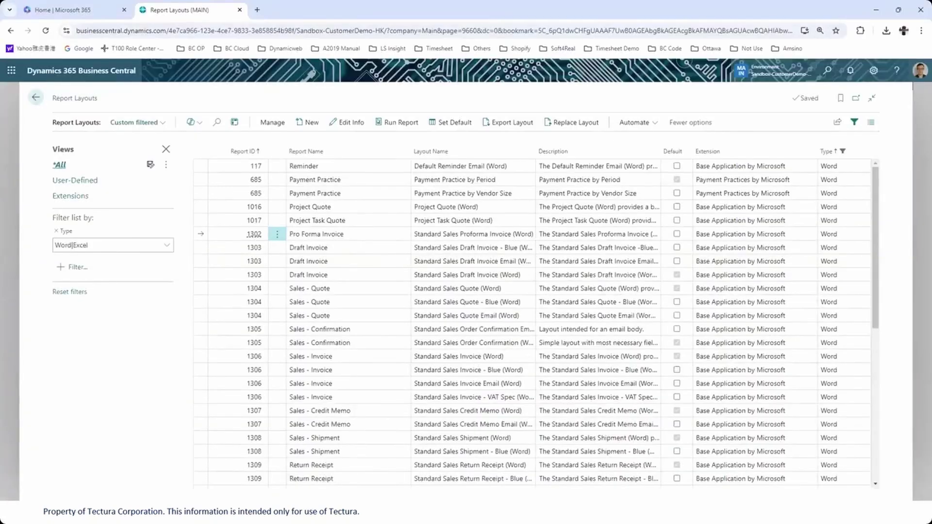
{"action": "left_click", "coordinate": [36, 99]}
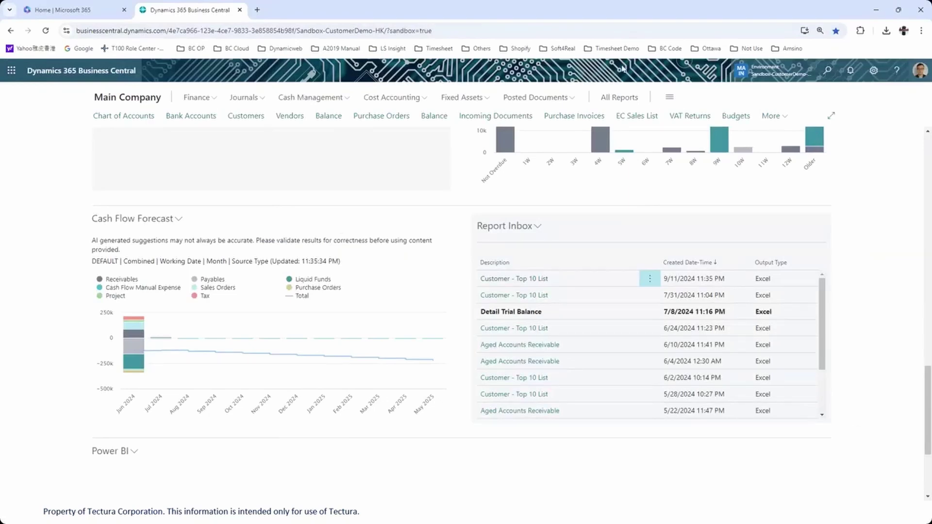
- Search for "financial report" and open the Financial Reports list
{"action": "left_click", "coordinate": [827, 72]}
{"action": "type", "text": "fin"}
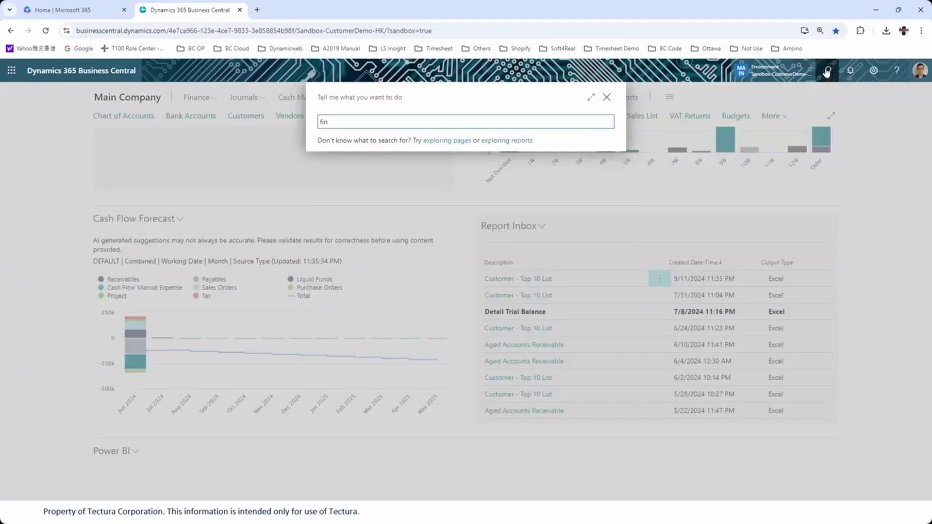
{"action": "type", "text": "ancial report"}
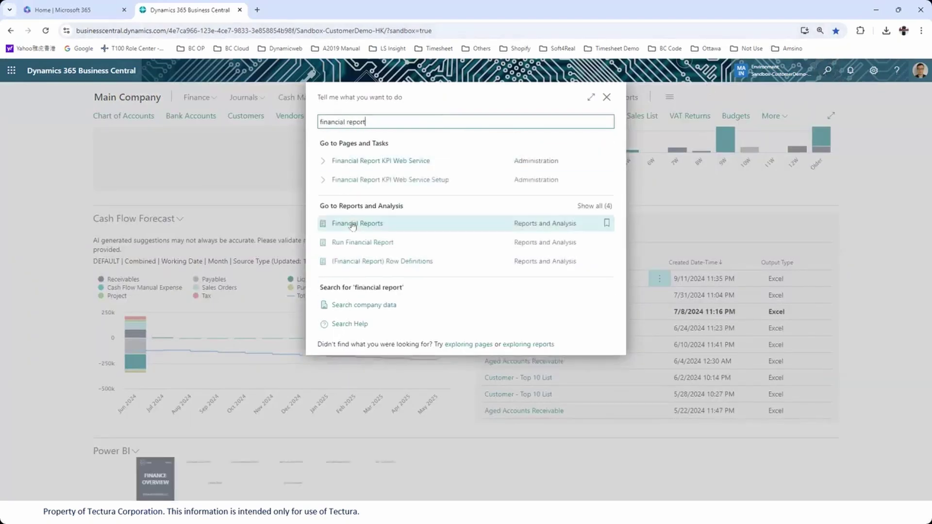
{"action": "left_click", "coordinate": [352, 224]}
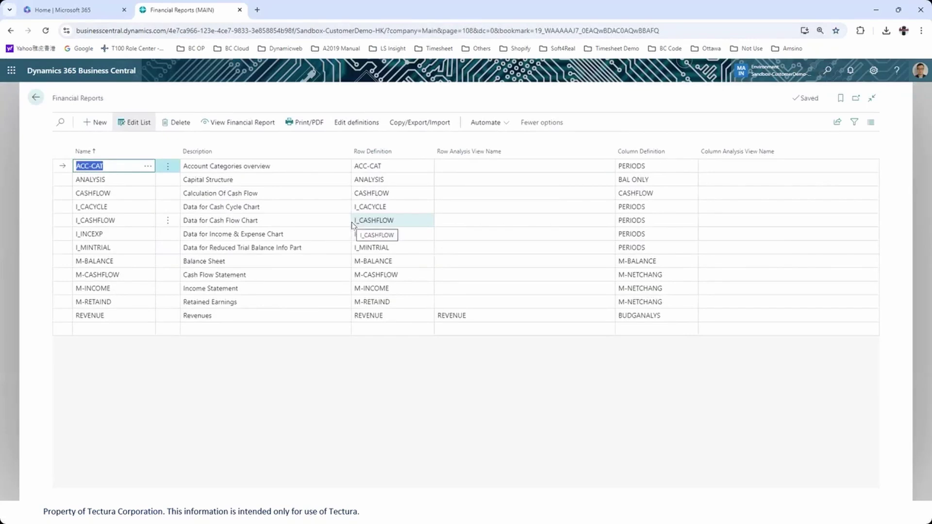
- Open the M-INCOME row definition of the Income Statement report for editing, declining to make a copy
{"action": "left_click", "coordinate": [212, 286]}
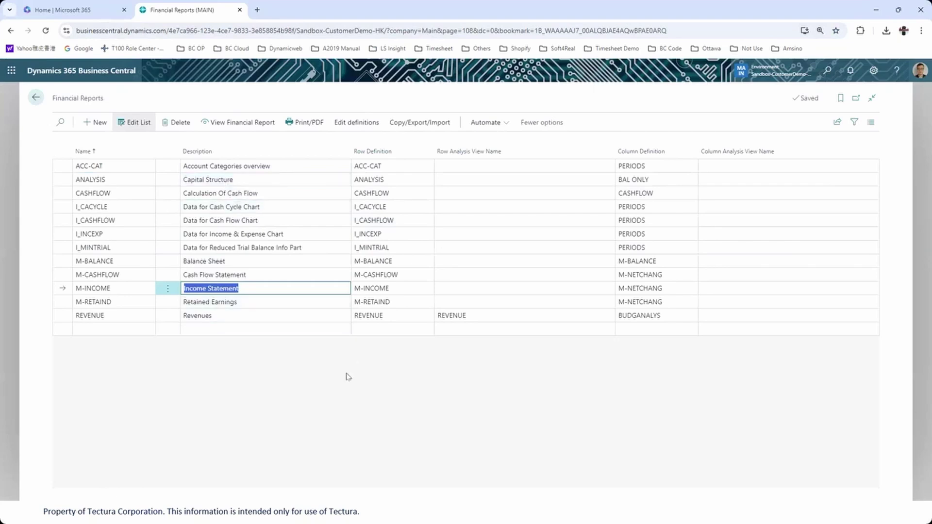
{"action": "left_click", "coordinate": [377, 288]}
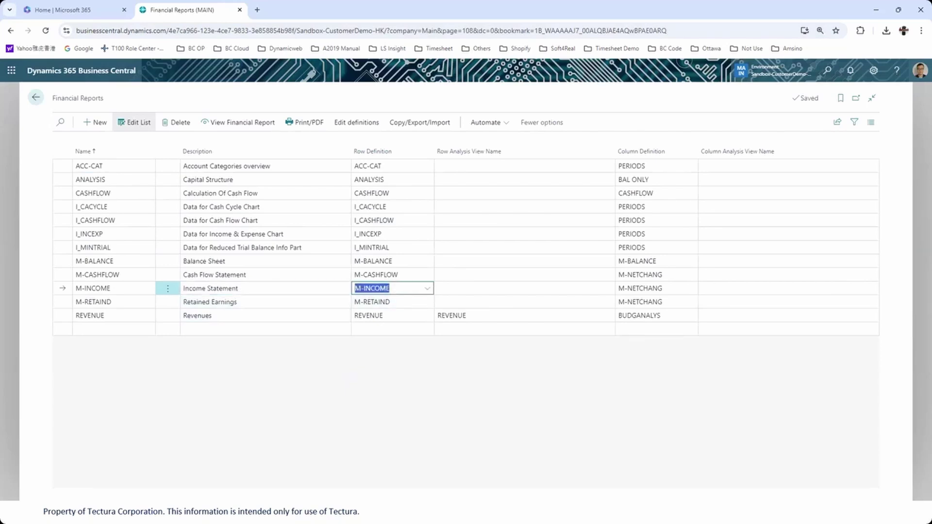
{"action": "left_click", "coordinate": [661, 289]}
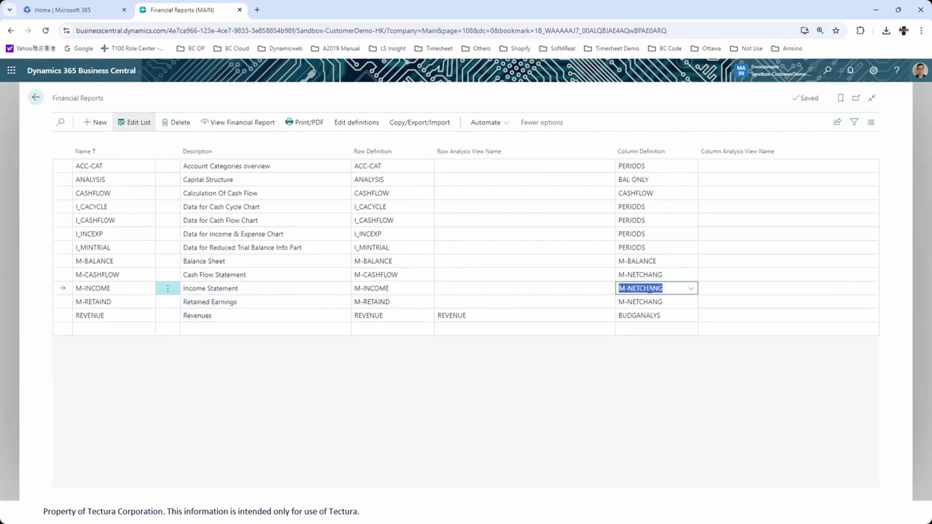
{"action": "left_click", "coordinate": [406, 290]}
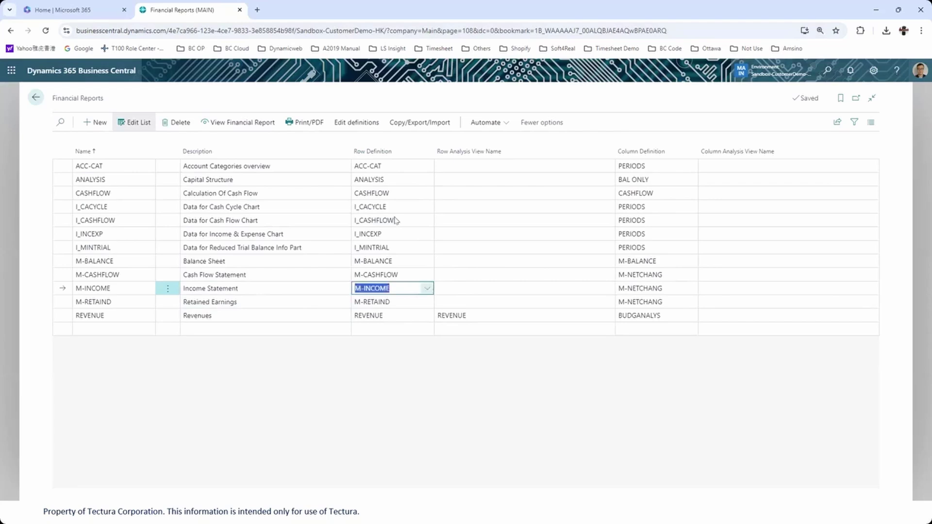
{"action": "left_click", "coordinate": [345, 125]}
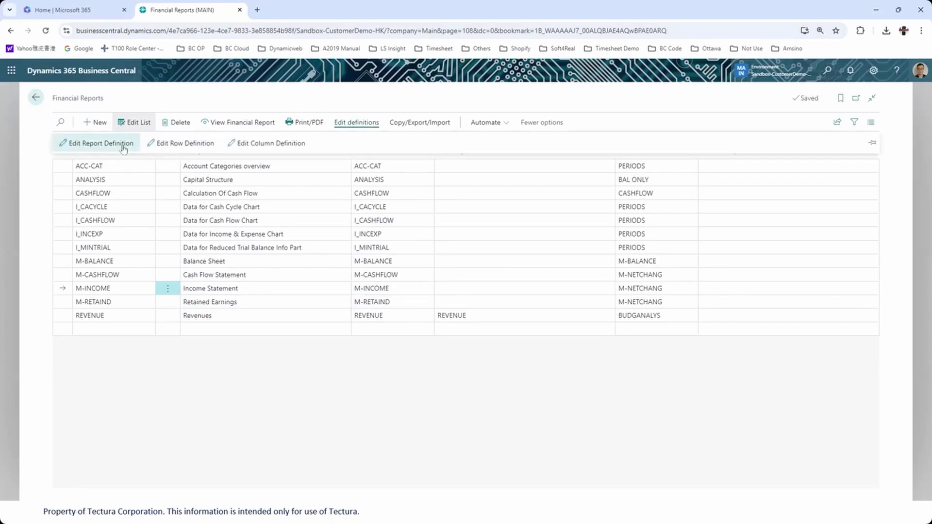
{"action": "left_click", "coordinate": [167, 145]}
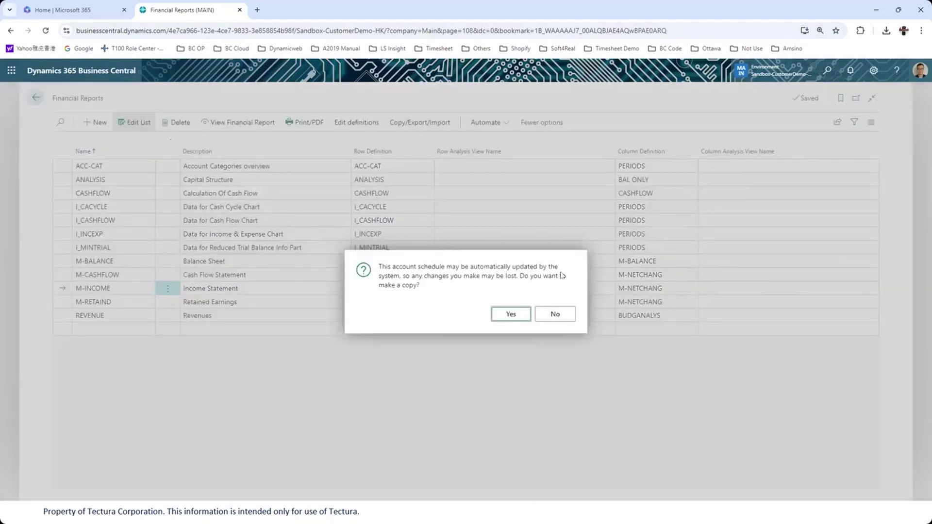
{"action": "left_click", "coordinate": [556, 316]}
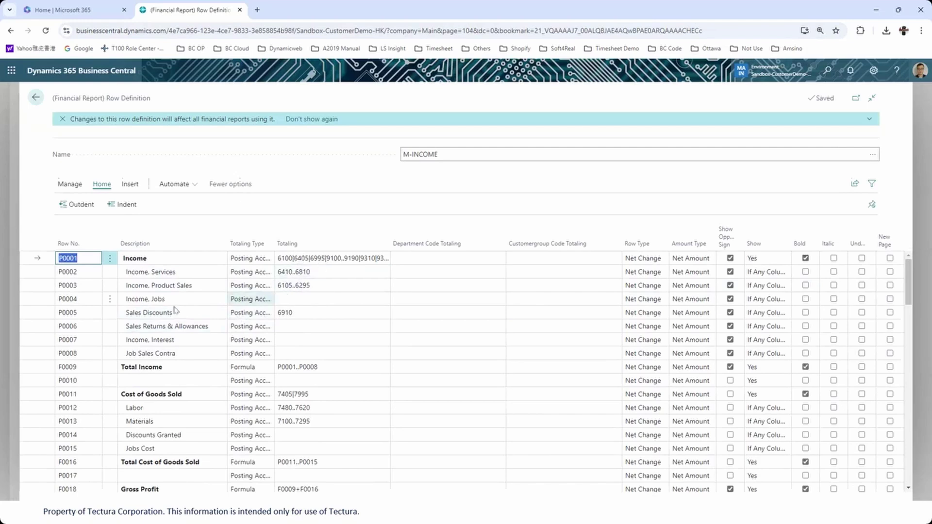
- Review the M-INCOME row definition's lines and totaling formulas through the expense rows, and return to the Financial Reports list
{"action": "scroll", "coordinate": [175, 316], "scroll_direction": "down", "scroll_amount": 2}
{"action": "scroll", "coordinate": [169, 396], "scroll_direction": "up", "scroll_amount": 3}
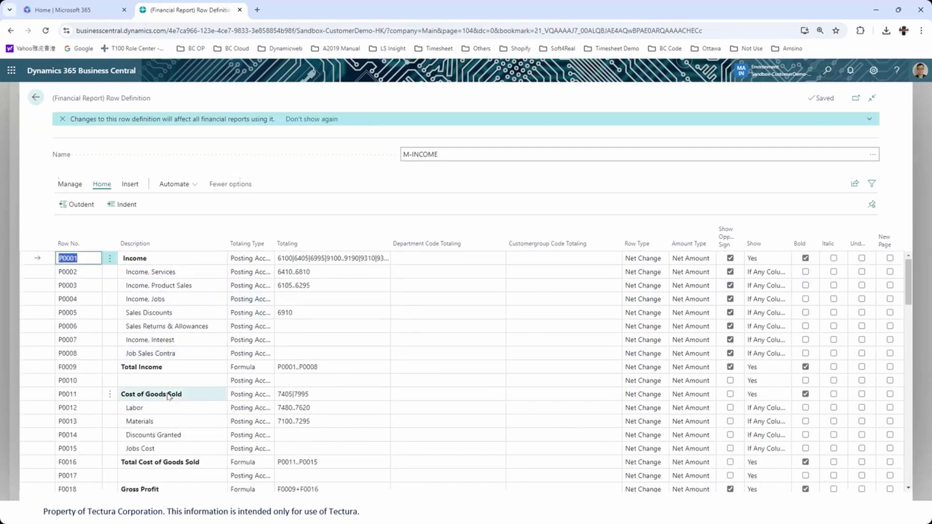
{"action": "scroll", "coordinate": [169, 395], "scroll_direction": "down", "scroll_amount": 3}
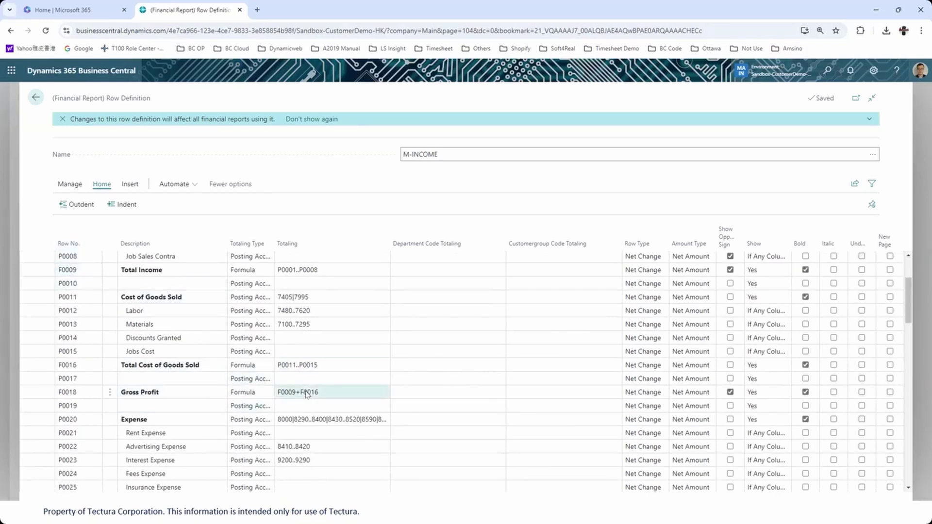
{"action": "scroll", "coordinate": [176, 405], "scroll_direction": "down", "scroll_amount": 5}
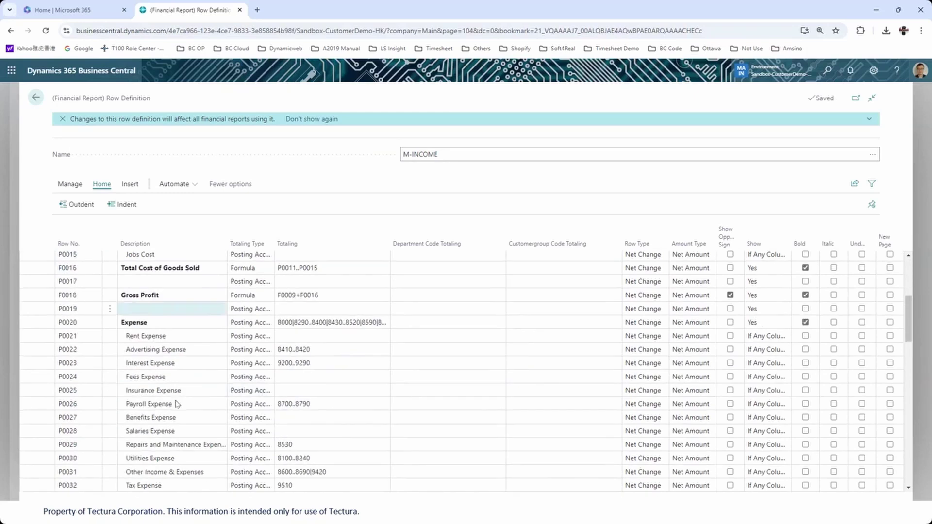
{"action": "scroll", "coordinate": [175, 406], "scroll_direction": "up", "scroll_amount": 7}
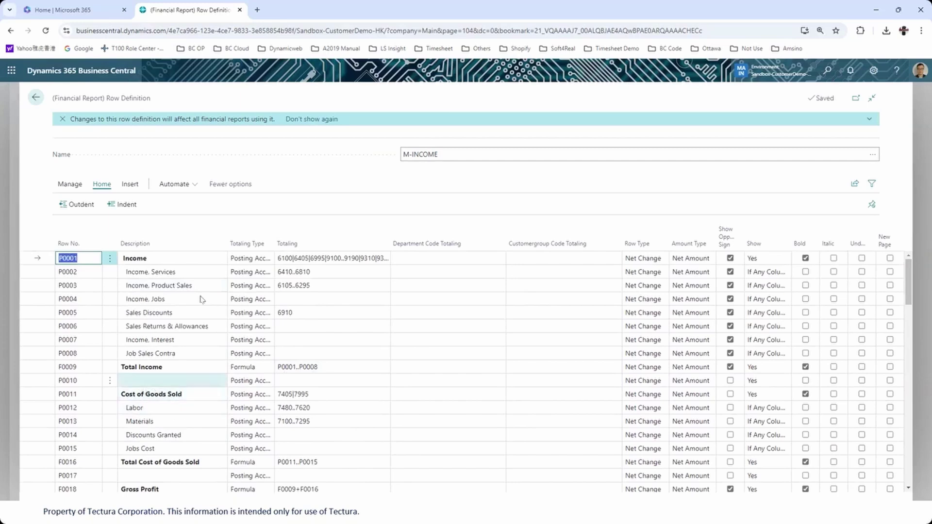
{"action": "left_click", "coordinate": [36, 99]}
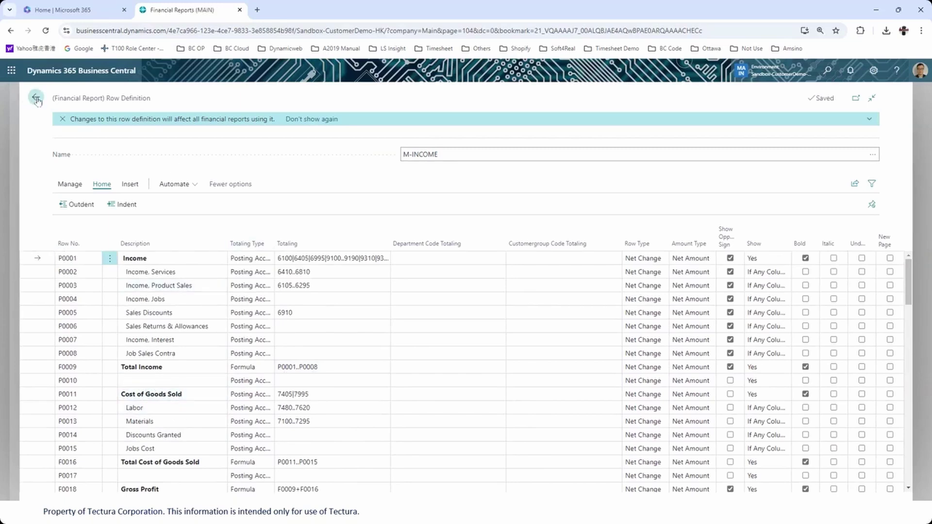
- Open the Income Statement's column definition and switch the page to the 12M definition
{"action": "left_click", "coordinate": [352, 123]}
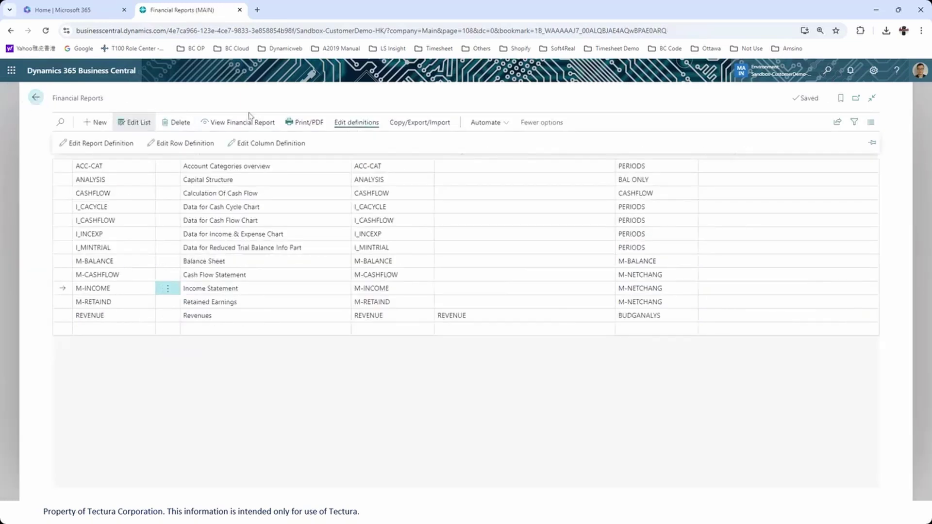
{"action": "left_click", "coordinate": [272, 143]}
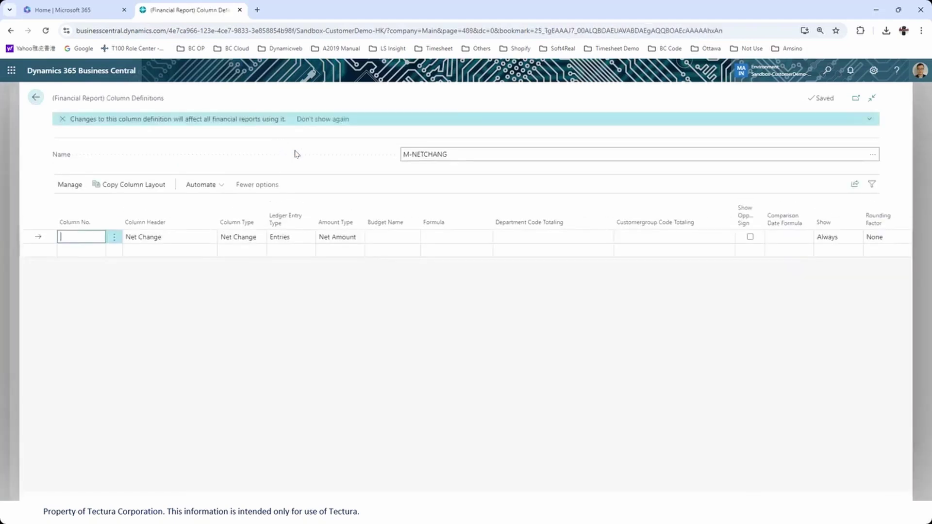
{"action": "left_click", "coordinate": [874, 155]}
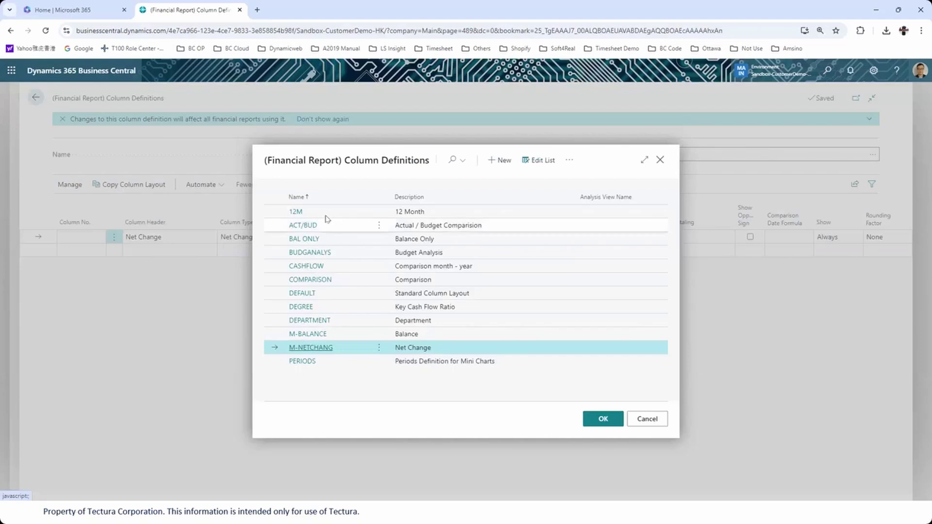
{"action": "left_click", "coordinate": [318, 212]}
{"action": "left_click", "coordinate": [603, 418]}
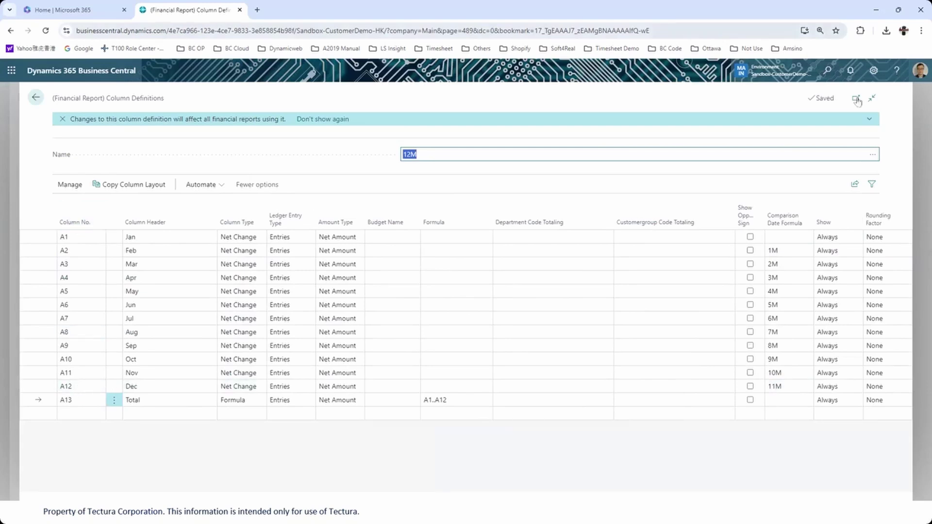
- Display the COMPARISON column definition and go back through Financial Reports to the home page
{"action": "left_click", "coordinate": [873, 155]}
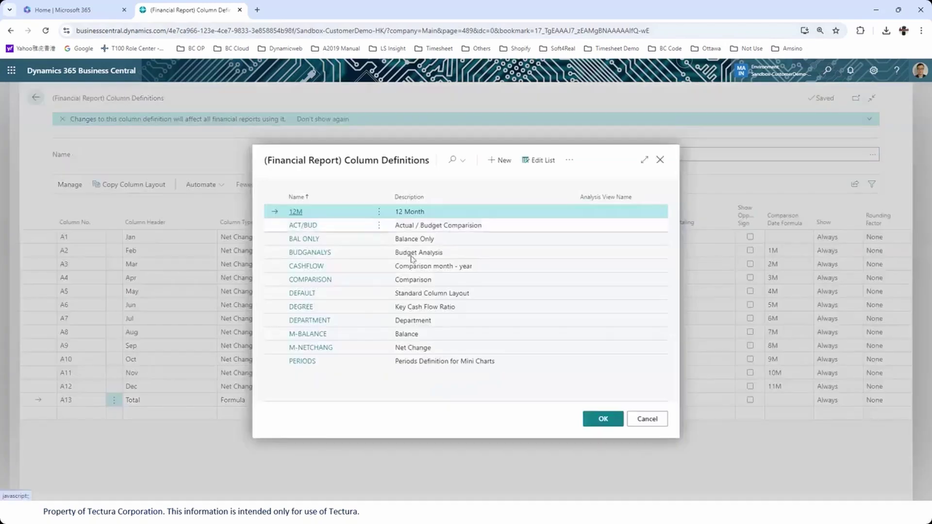
{"action": "left_click", "coordinate": [412, 280]}
{"action": "left_click", "coordinate": [603, 419]}
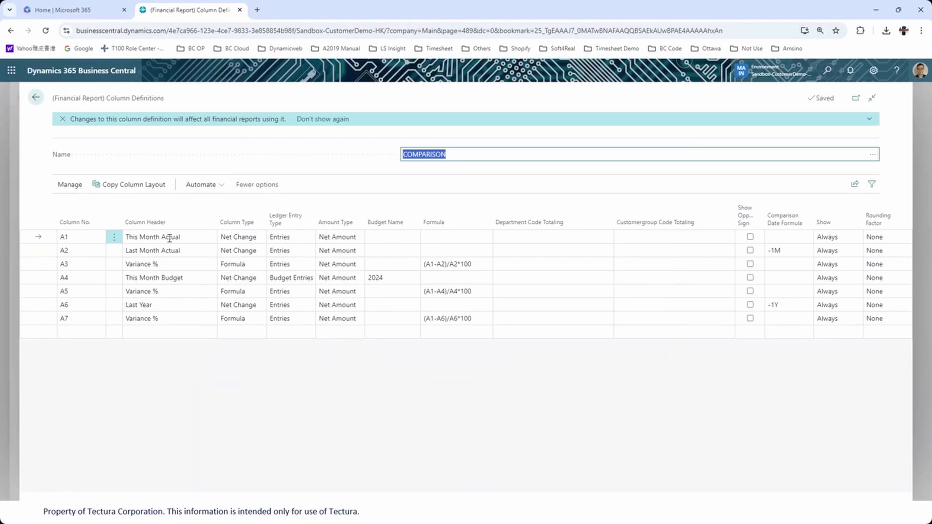
{"action": "key", "text": "End"}
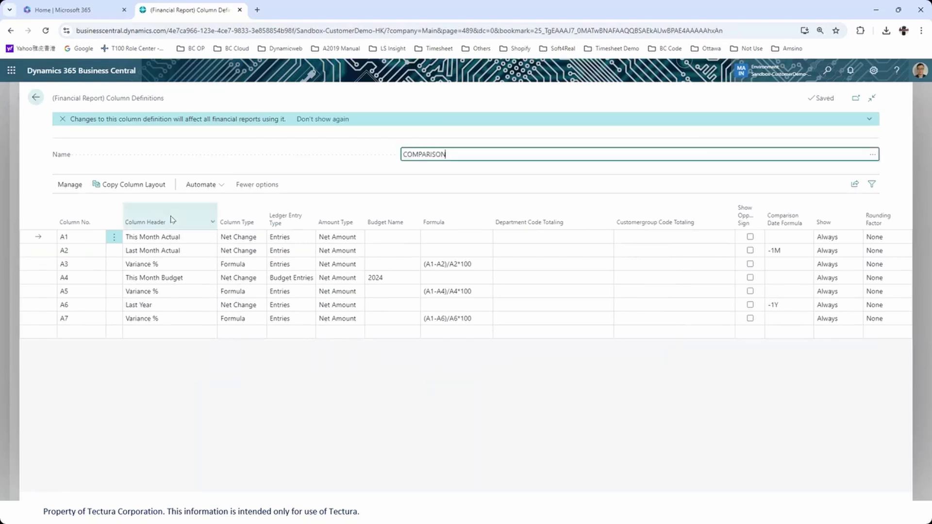
{"action": "left_click", "coordinate": [35, 98]}
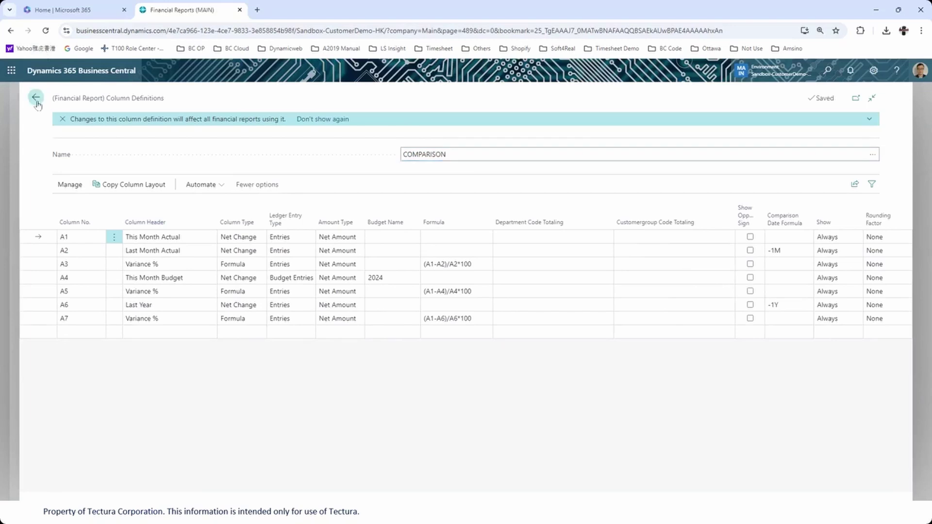
{"action": "left_click", "coordinate": [38, 103]}
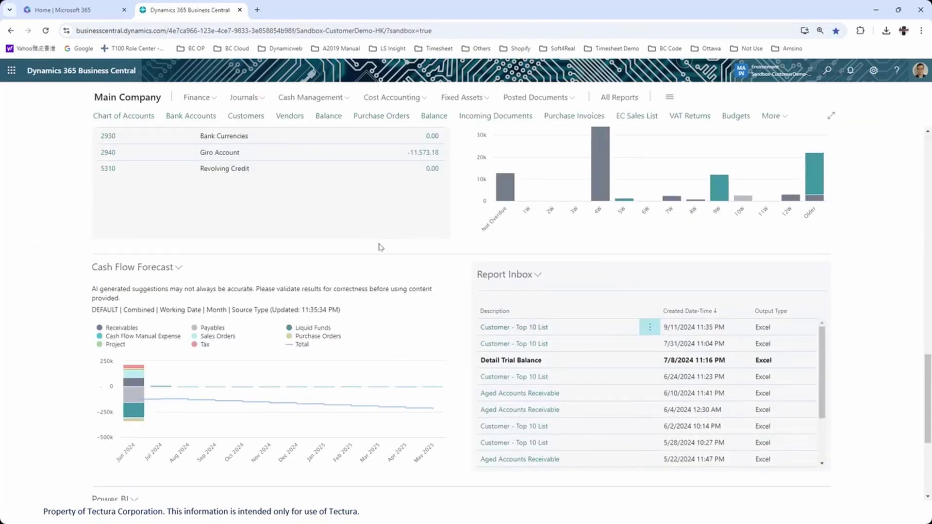
- Search for "financial repo", open the Financial Reports list and view the Income Statement report
{"action": "scroll", "coordinate": [381, 248], "scroll_direction": "up", "scroll_amount": 1}
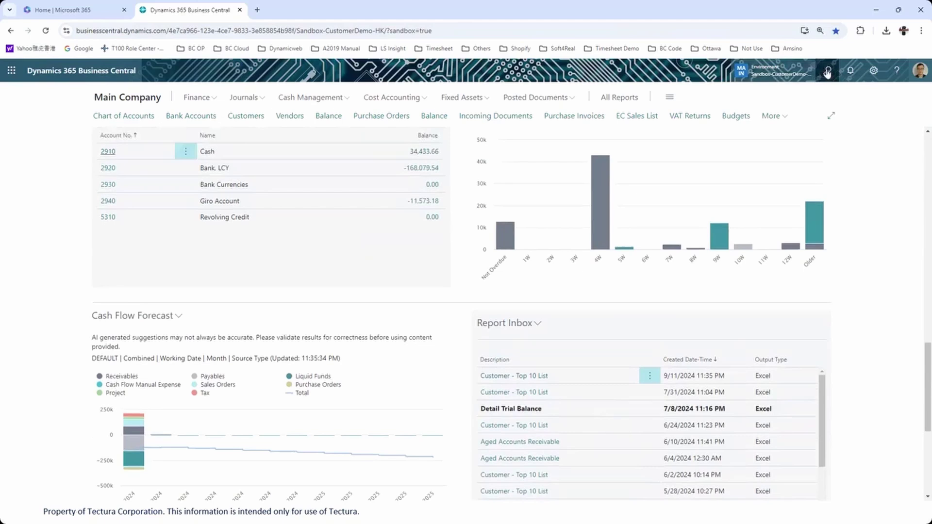
{"action": "left_click", "coordinate": [827, 72]}
{"action": "type", "text": "financial repo"}
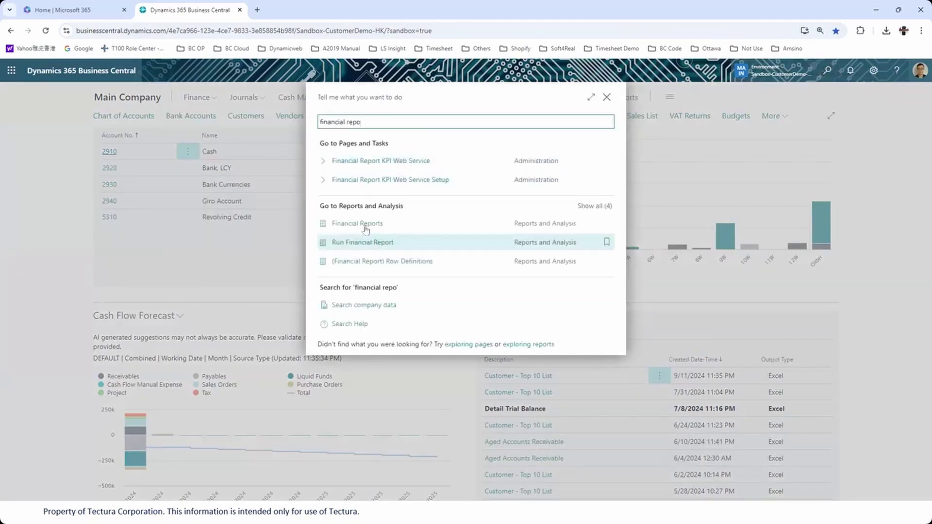
{"action": "left_click", "coordinate": [365, 225]}
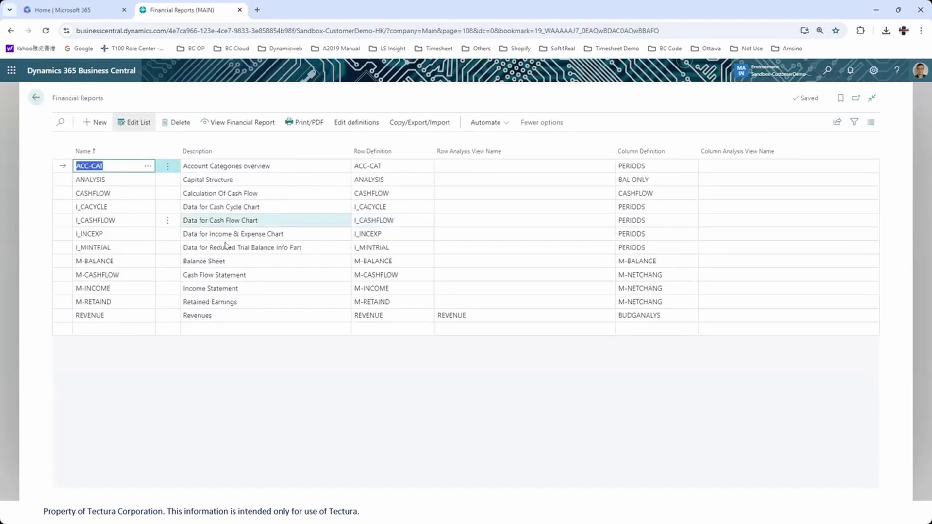
{"action": "left_click", "coordinate": [204, 288]}
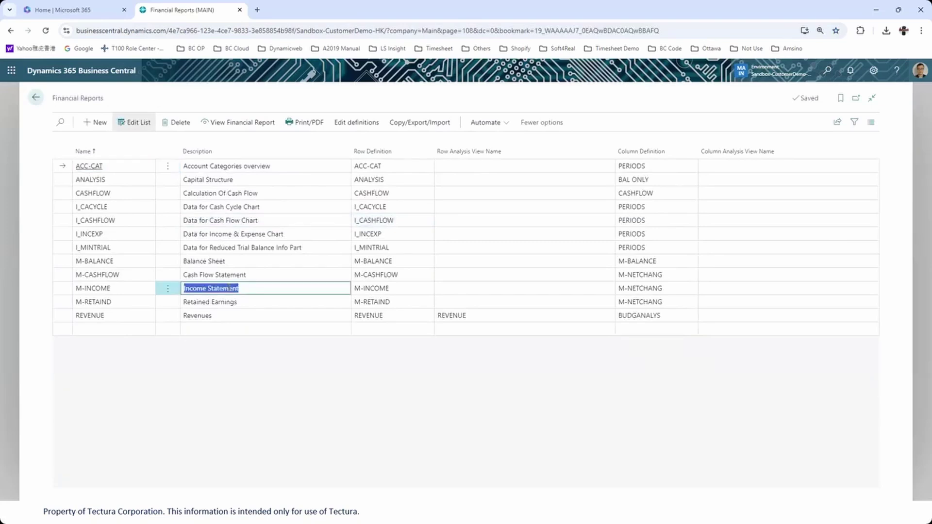
{"action": "left_click", "coordinate": [262, 125]}
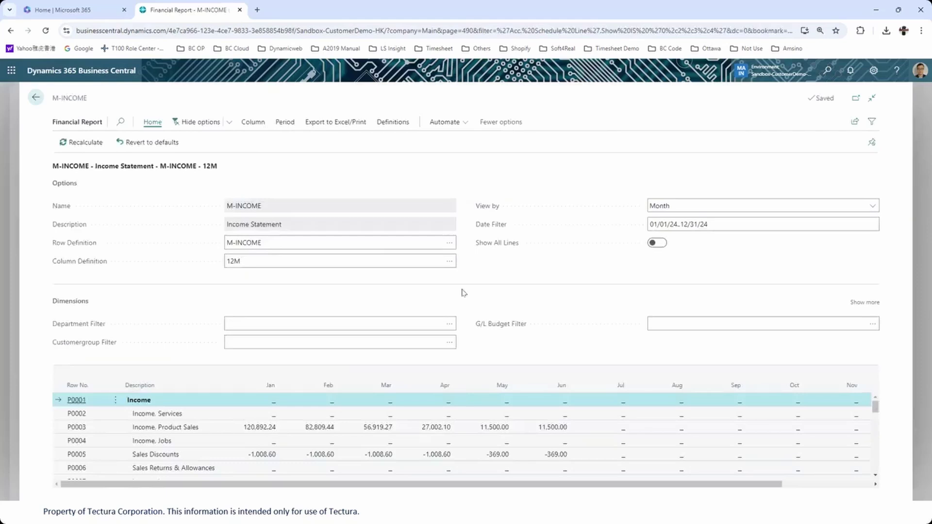
- Review the report's row definition, 12M column definition and monthly figures for the income rows
{"action": "left_click", "coordinate": [259, 244]}
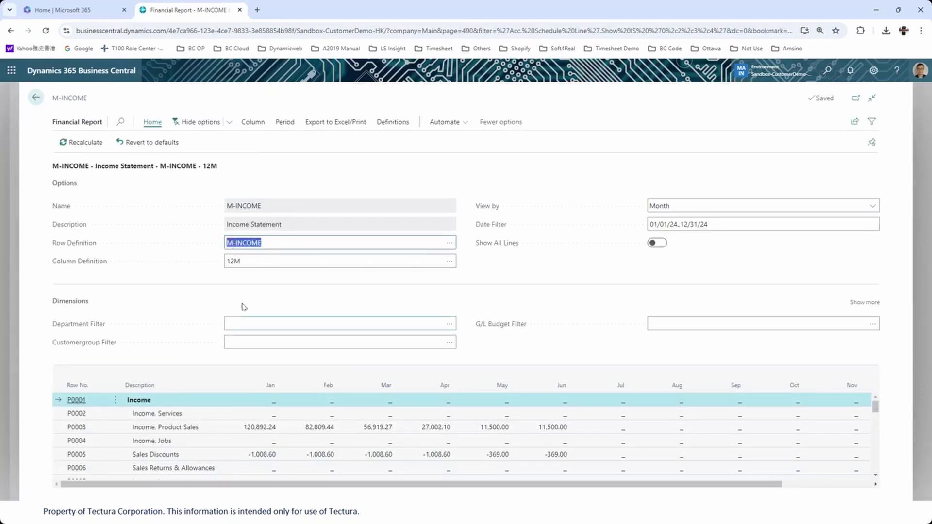
{"action": "left_click", "coordinate": [287, 262]}
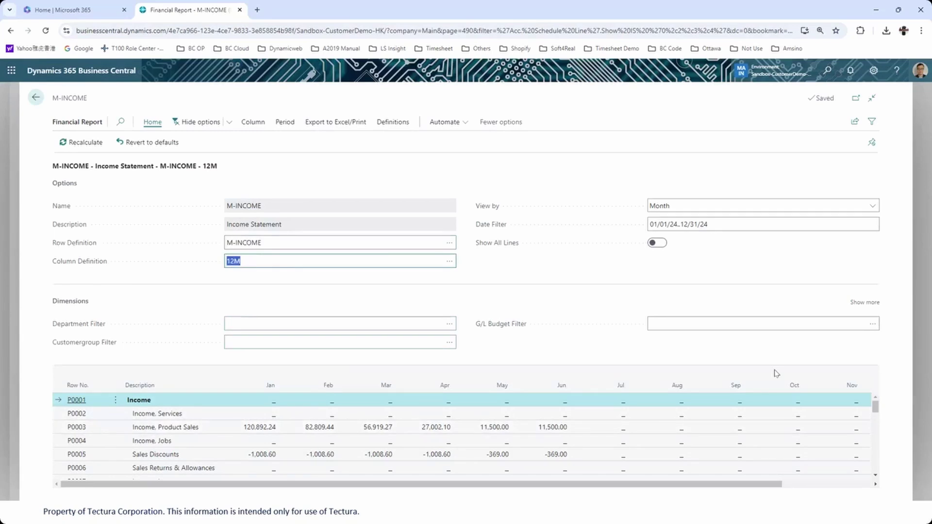
{"action": "scroll", "coordinate": [874, 436], "scroll_direction": "down", "scroll_amount": 3}
{"action": "scroll", "coordinate": [875, 423], "scroll_direction": "up", "scroll_amount": 1}
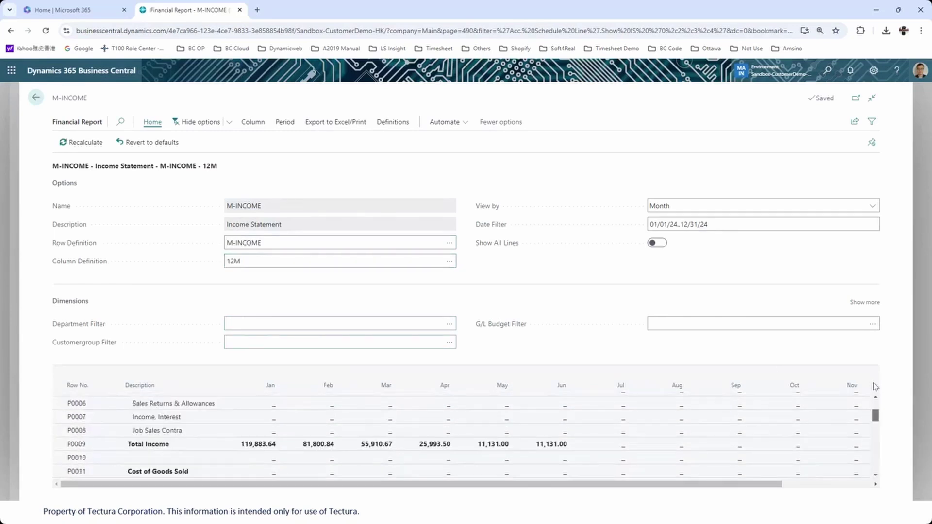
{"action": "scroll", "coordinate": [875, 388], "scroll_direction": "up", "scroll_amount": 2}
- Set the Income Statement report's column definition to COMPARISON and check its row definition
{"action": "left_click", "coordinate": [450, 264]}
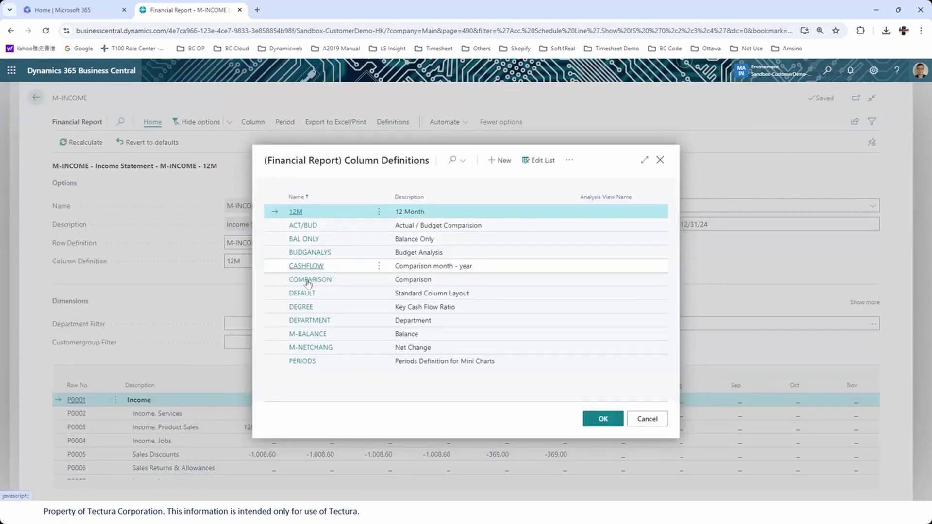
{"action": "left_click", "coordinate": [340, 279]}
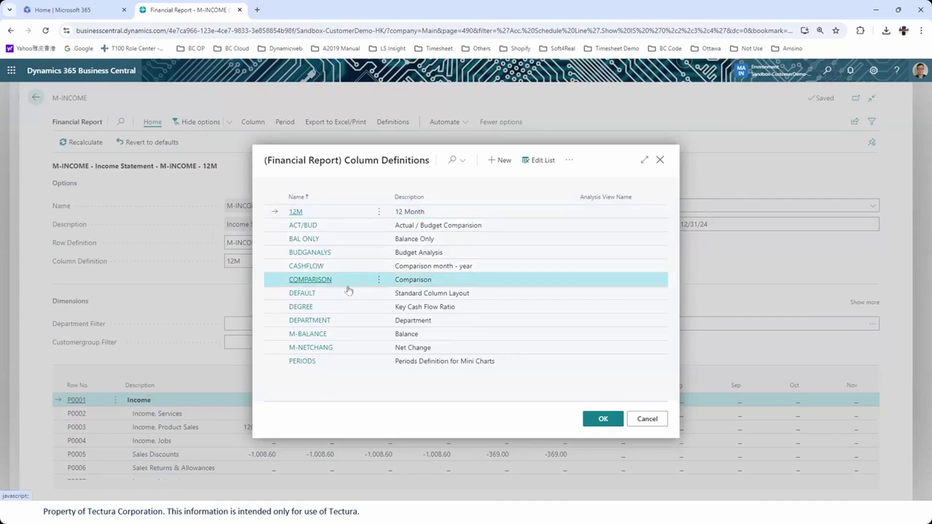
{"action": "left_click", "coordinate": [607, 422]}
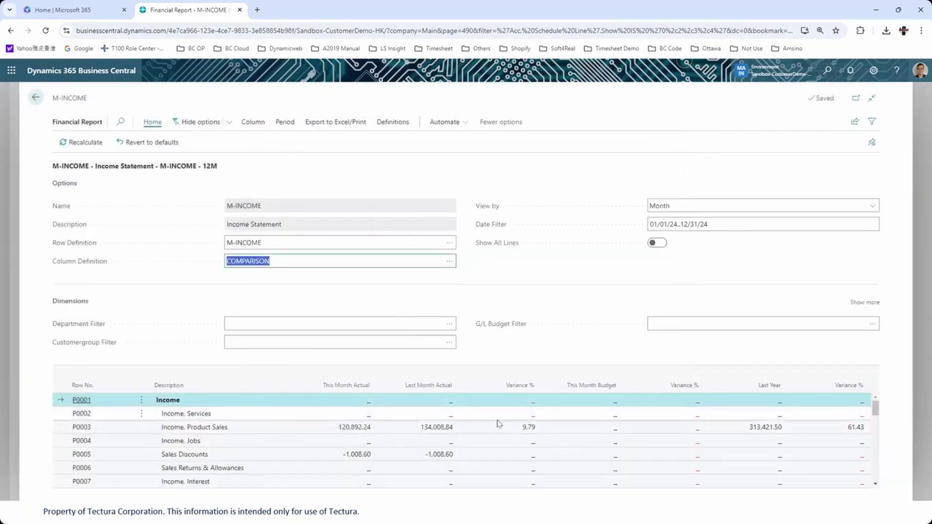
{"action": "left_click", "coordinate": [297, 240]}
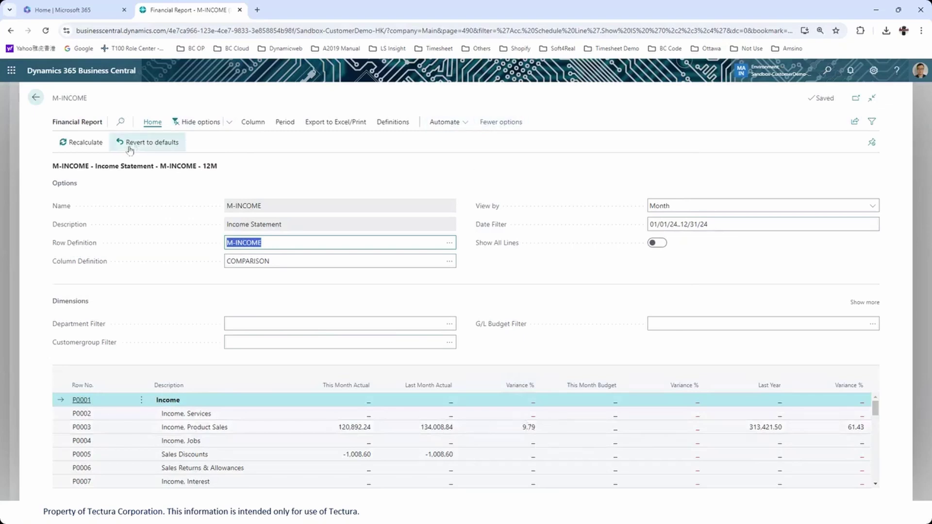
- Show the report's Excel export and print options, and go back to the home page
{"action": "left_click", "coordinate": [335, 122]}
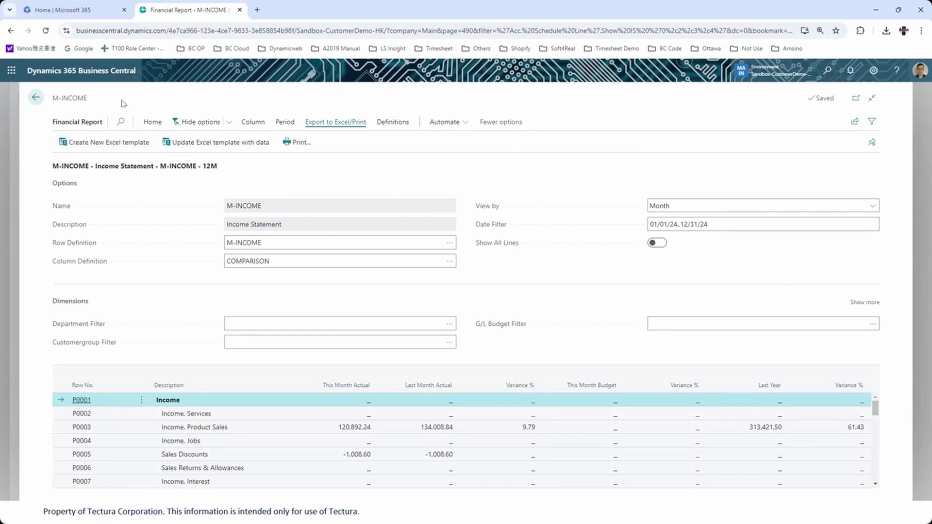
{"action": "left_click", "coordinate": [34, 100]}
{"action": "left_click", "coordinate": [34, 100]}
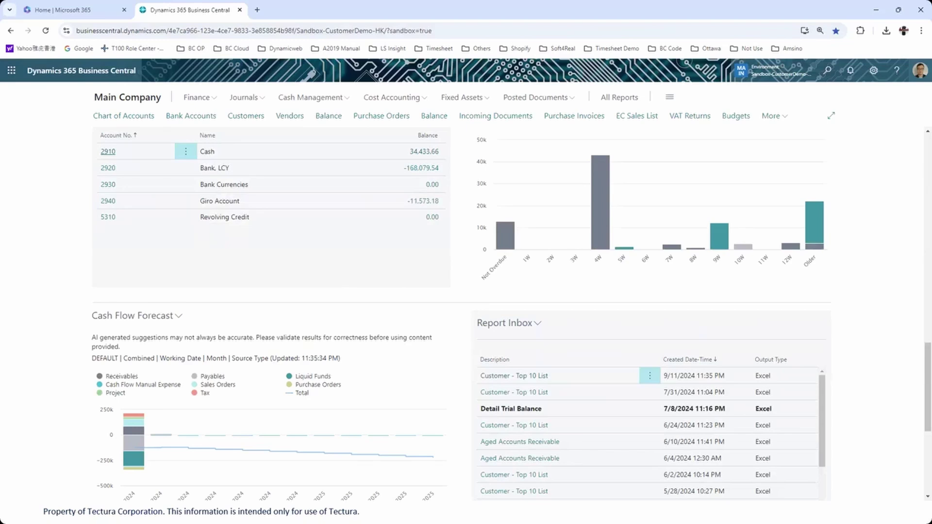
- Search for "customer ledger entri" and open the Customer Ledger Entries page
{"action": "left_click", "coordinate": [828, 71]}
{"action": "type", "text": "cu"}
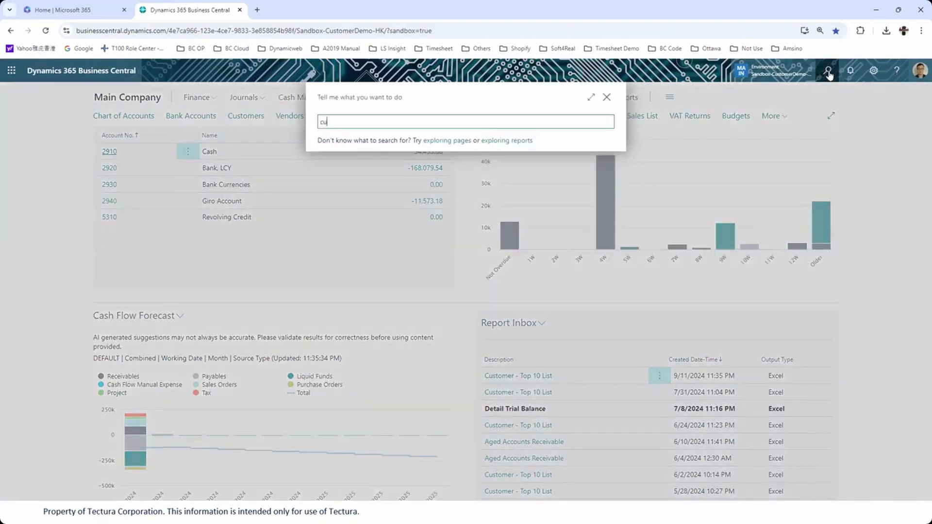
{"action": "type", "text": "stomer led"}
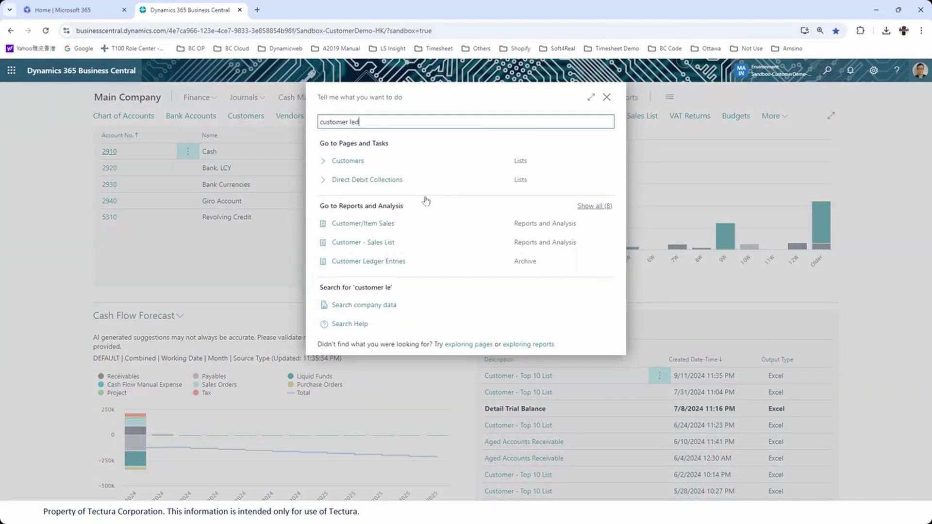
{"action": "type", "text": "ger entri"}
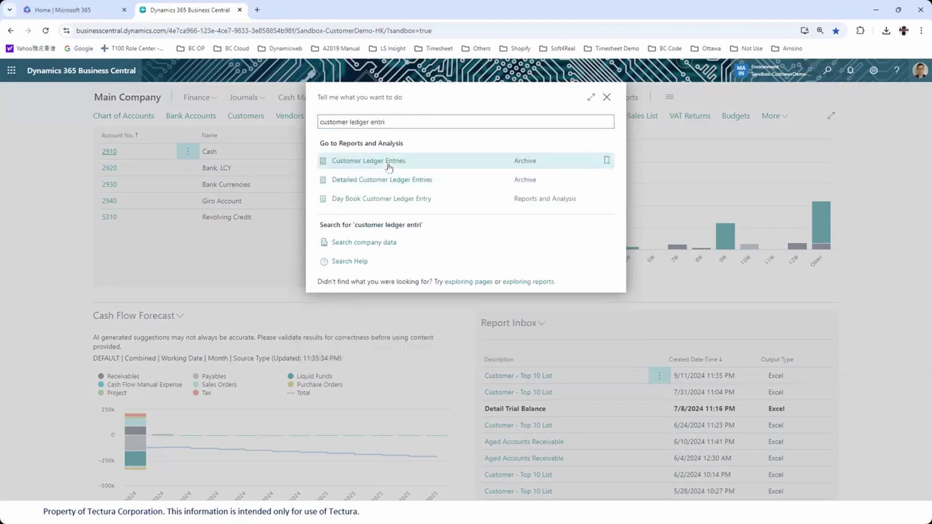
{"action": "left_click", "coordinate": [388, 164]}
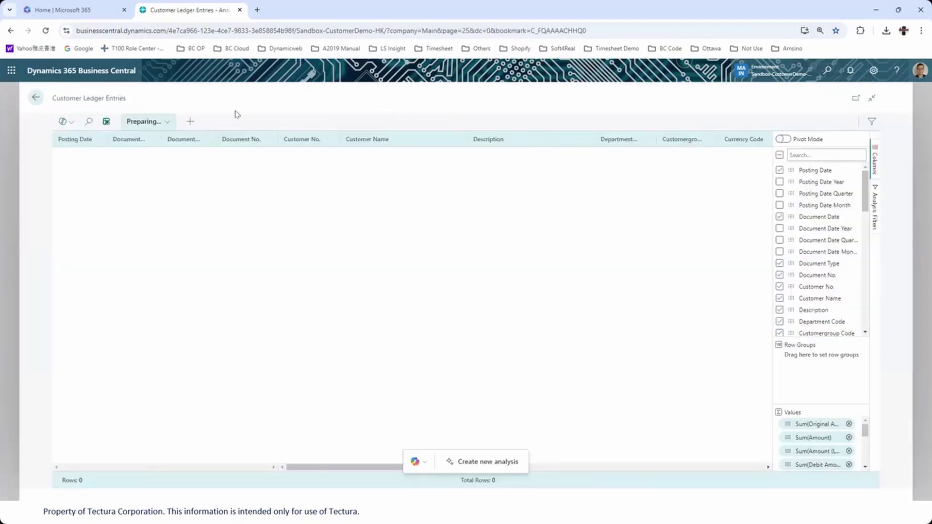
- Leave analysis mode on Customer Ledger Entries and look across the list's columns from posting date to payment details
{"action": "left_click", "coordinate": [106, 122]}
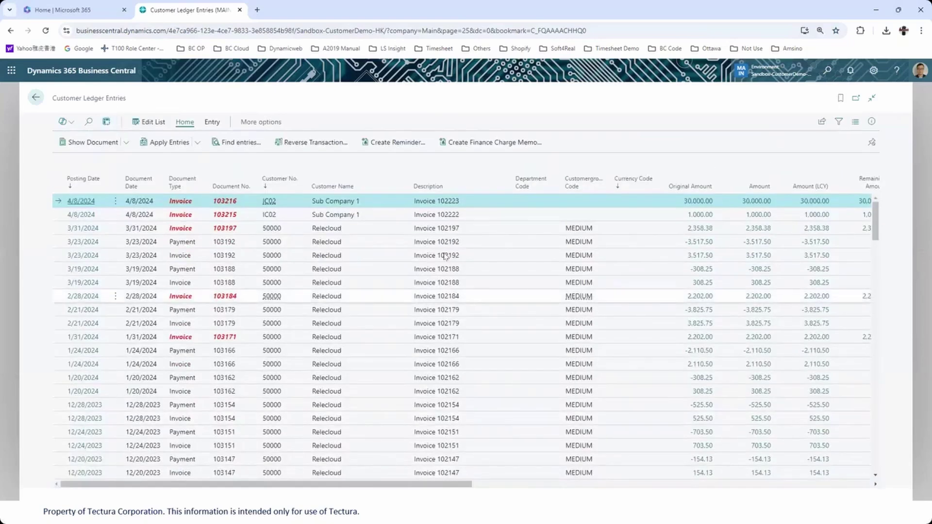
{"action": "left_click_drag", "start_coordinate": [406, 484], "coordinate": [648, 484]}
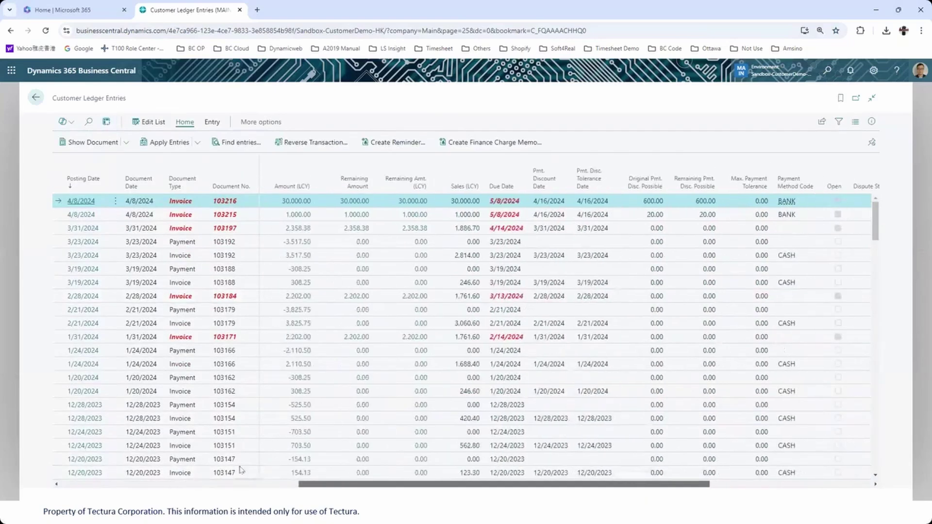
{"action": "left_click", "coordinate": [241, 484]}
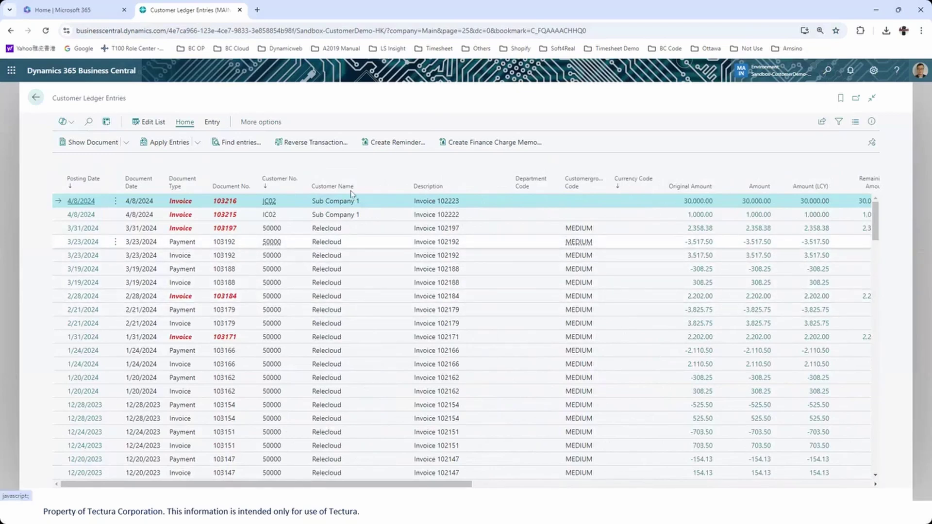
- Enter analysis mode on Customer Ledger Entries and look over the entries and available analysis fields
{"action": "left_click", "coordinate": [107, 122]}
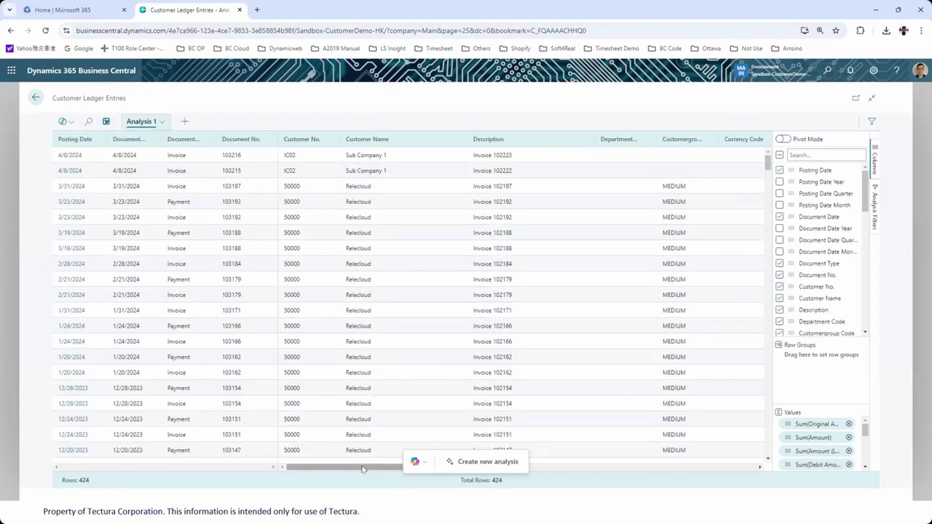
{"action": "mouse_move", "coordinate": [359, 467]}
{"action": "left_mouse_down"}
{"action": "mouse_move", "coordinate": [470, 467]}
{"action": "mouse_move", "coordinate": [362, 467]}
{"action": "left_mouse_up"}
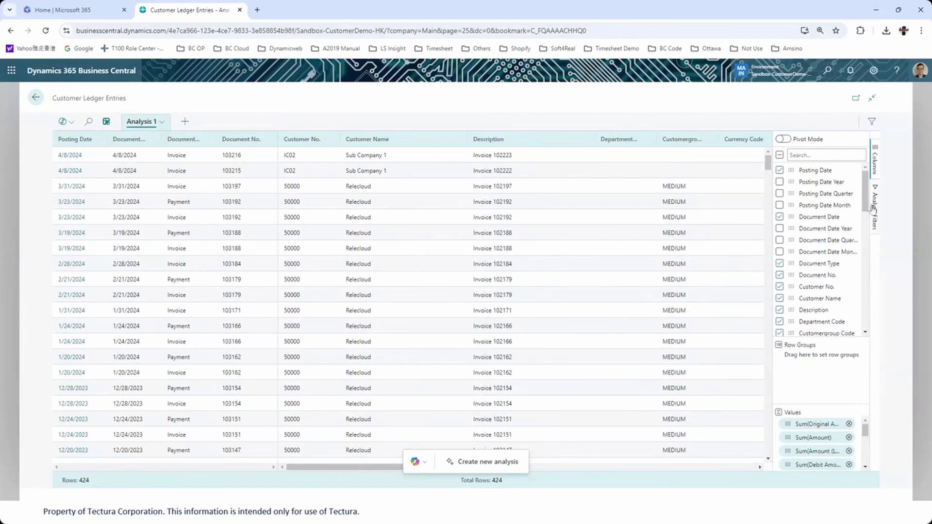
{"action": "left_click", "coordinate": [517, 216]}
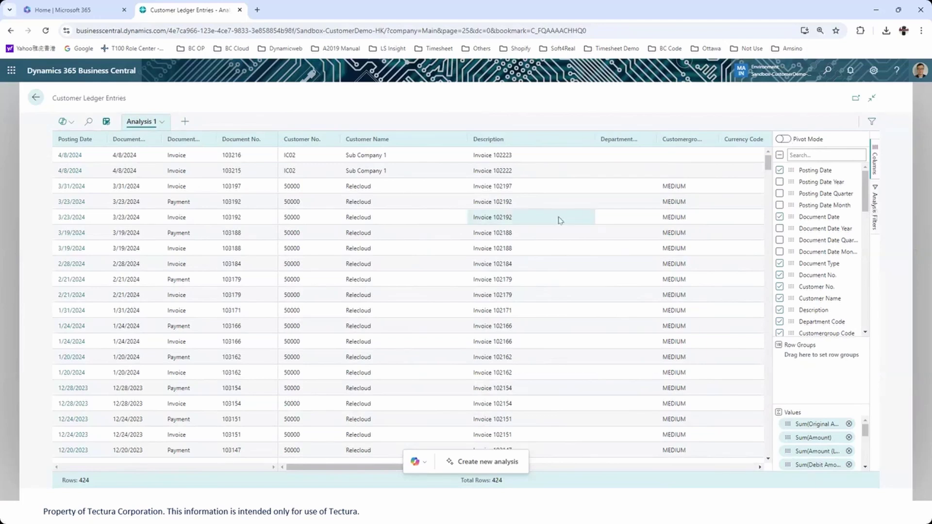
- Generate and keep the Copilot analysis "show remaining amount group by customer name with column in posting date month in pivot mode"
{"action": "left_click", "coordinate": [469, 464]}
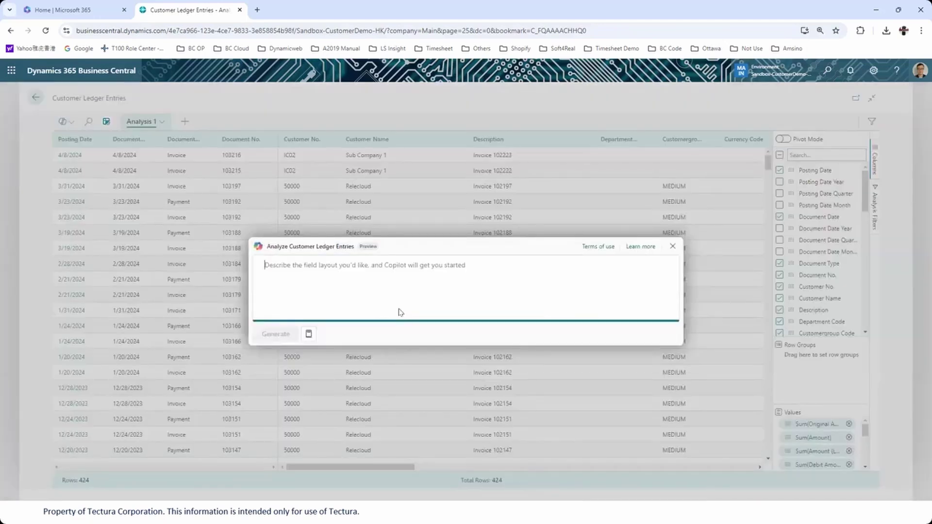
{"action": "type", "text": "show"}
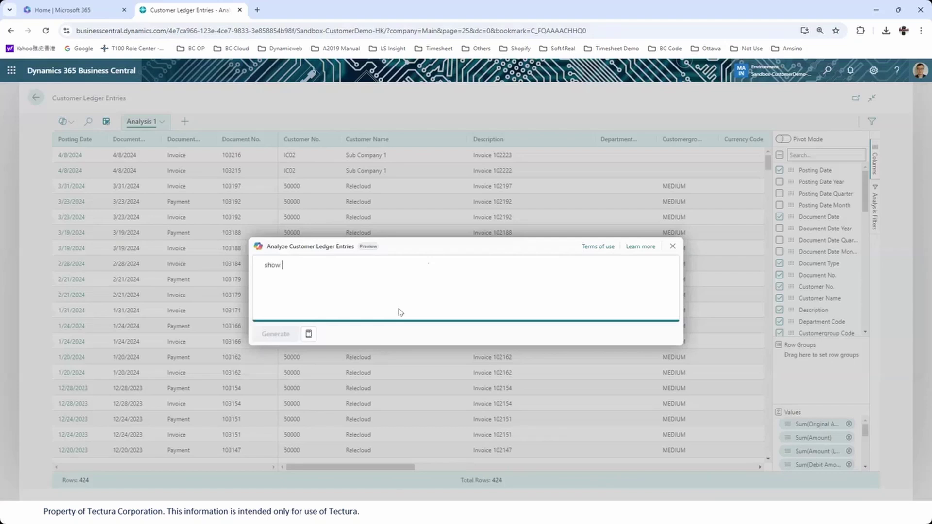
{"action": "type", "text": " remaining"}
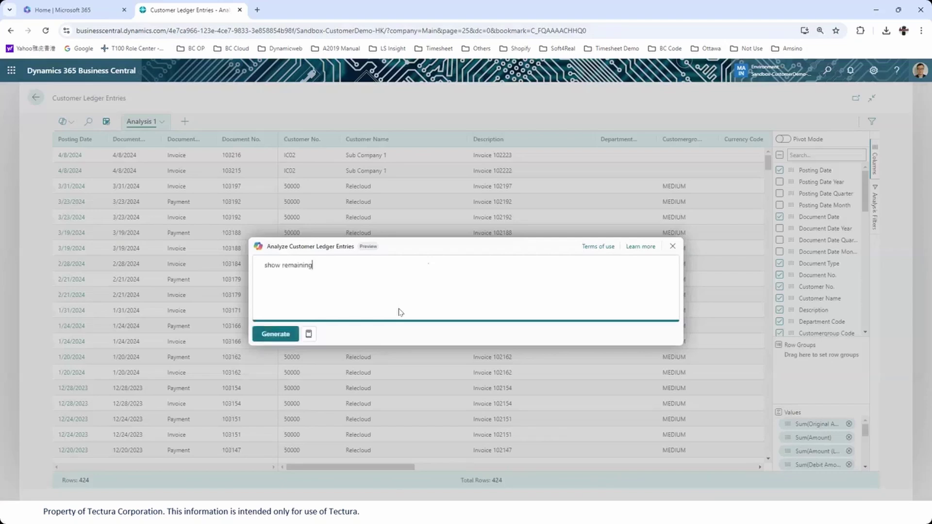
{"action": "type", "text": " amount group by customer name with"}
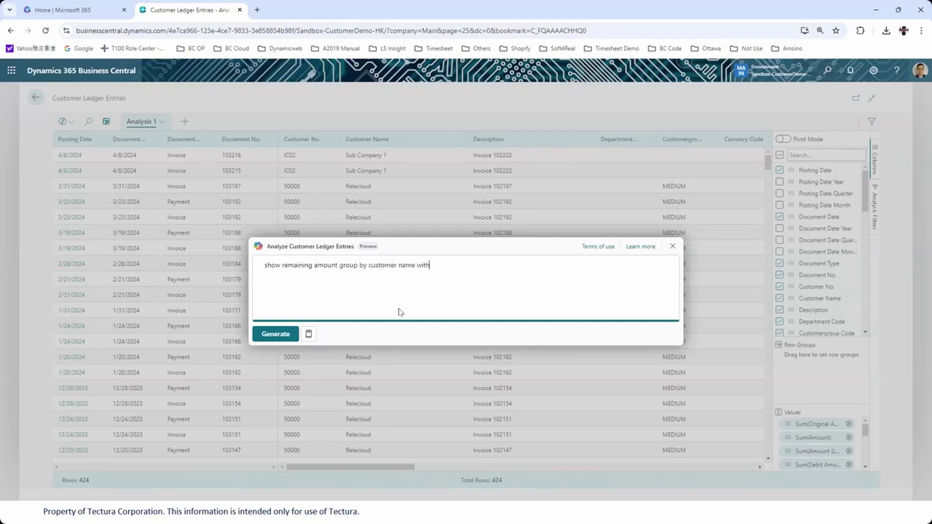
{"action": "type", "text": " column in posting date month in pivot"}
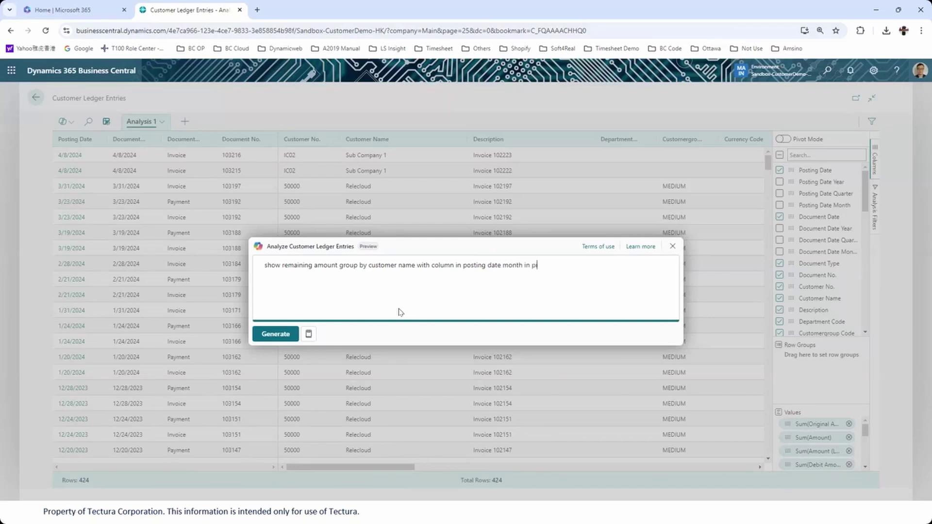
{"action": "type", "text": " mode"}
{"action": "left_click", "coordinate": [280, 338]}
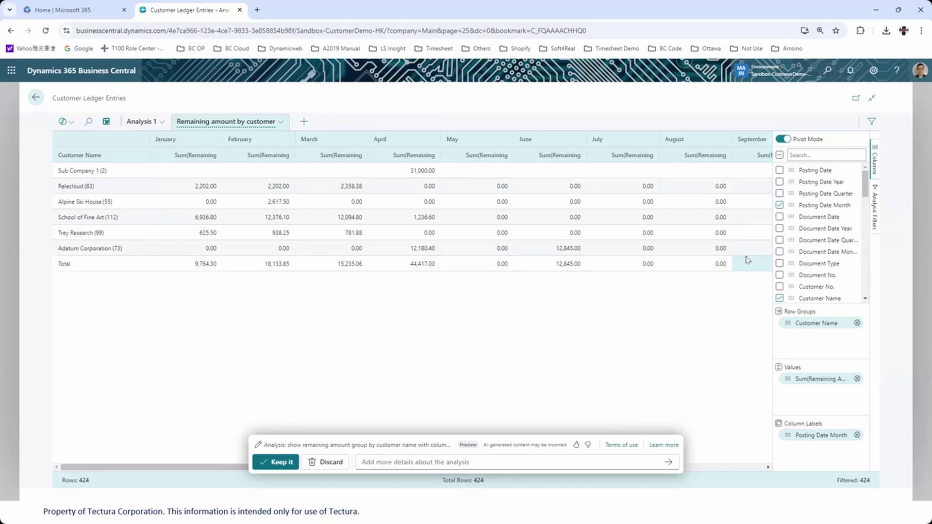
{"action": "left_click", "coordinate": [271, 463]}
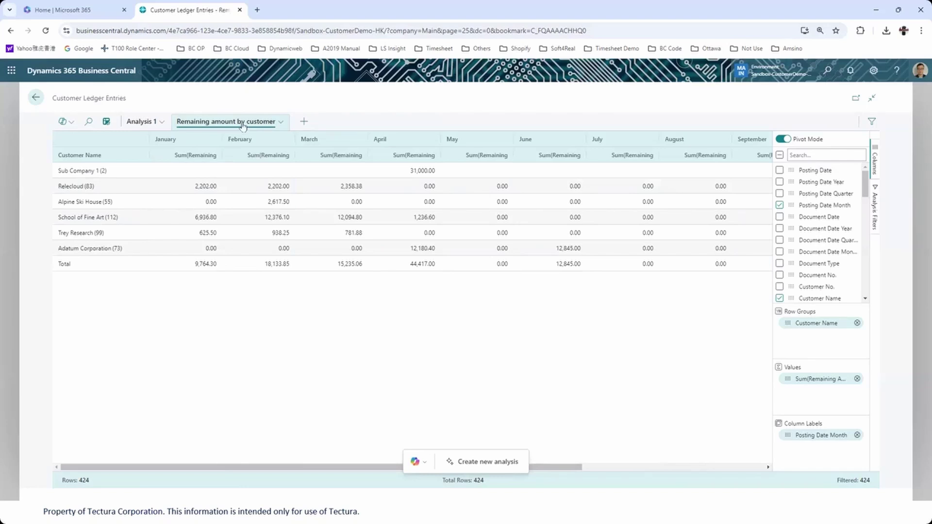
- Leave and re-enter analysis mode to check the kept remaining amount analysis, and return to the home page
{"action": "left_click", "coordinate": [107, 122]}
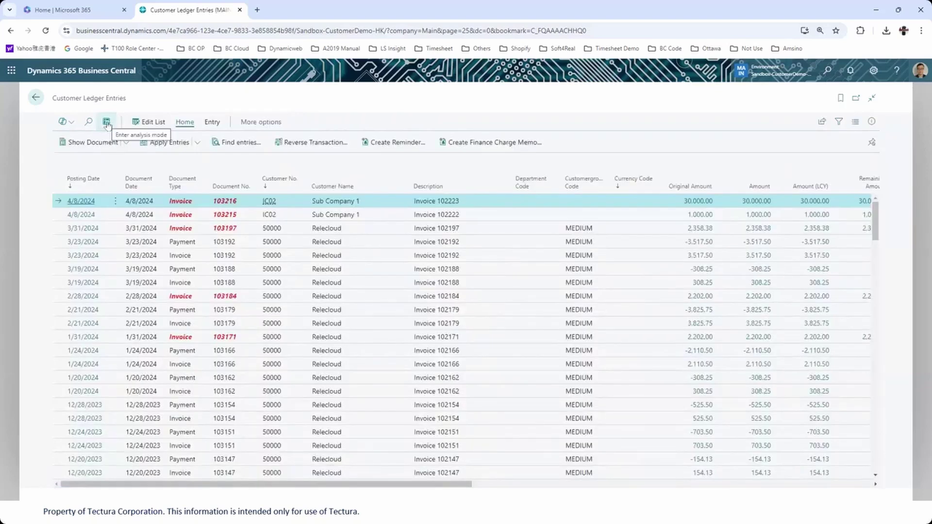
{"action": "left_click", "coordinate": [107, 123]}
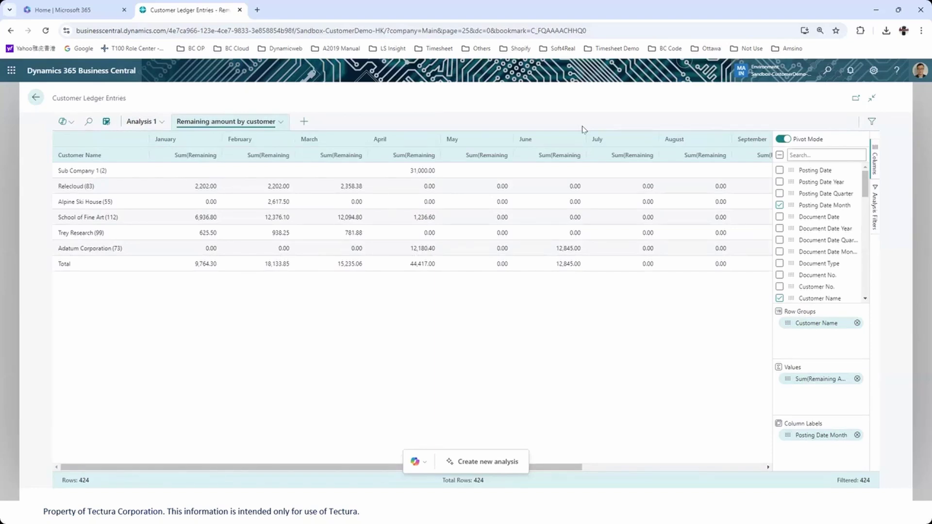
{"action": "left_click", "coordinate": [37, 98]}
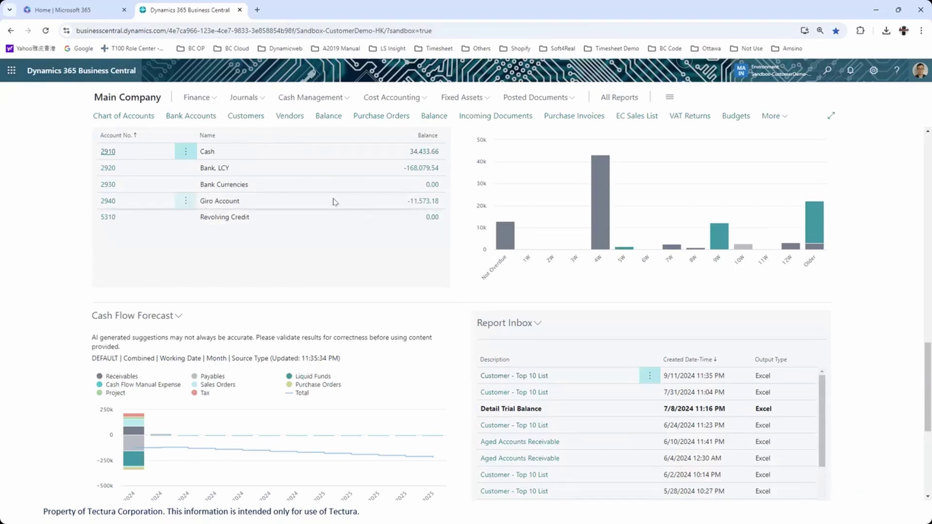
- Expand the Power BI finance report on the home page to its full view
{"action": "scroll", "coordinate": [335, 202], "scroll_direction": "down", "scroll_amount": 5}
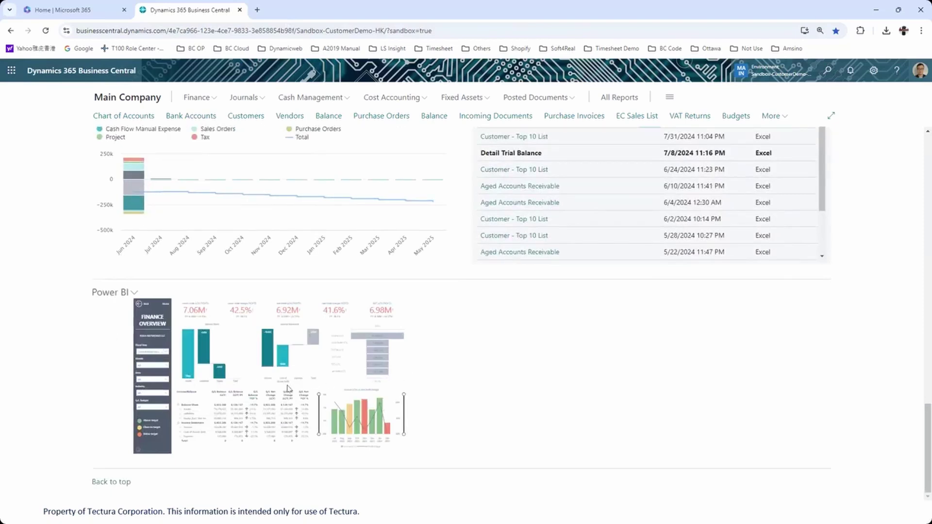
{"action": "left_click", "coordinate": [112, 293]}
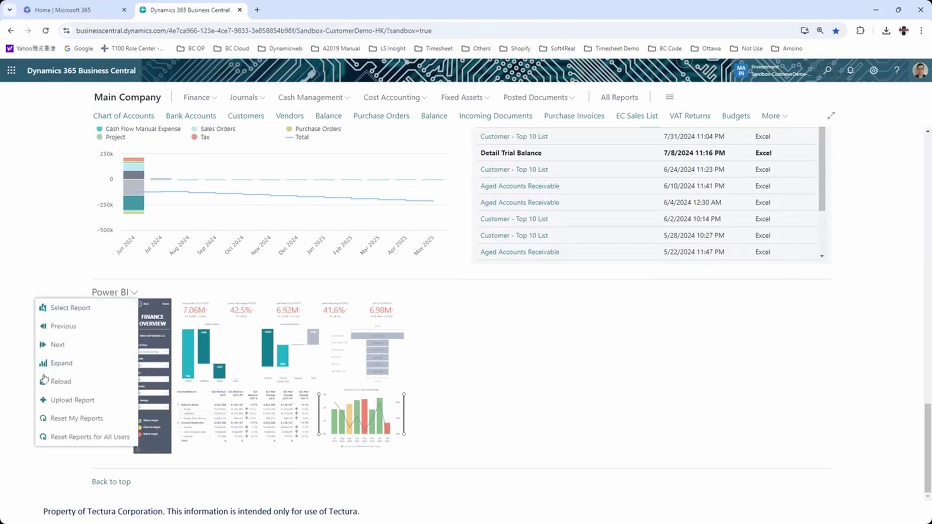
{"action": "left_click", "coordinate": [59, 364]}
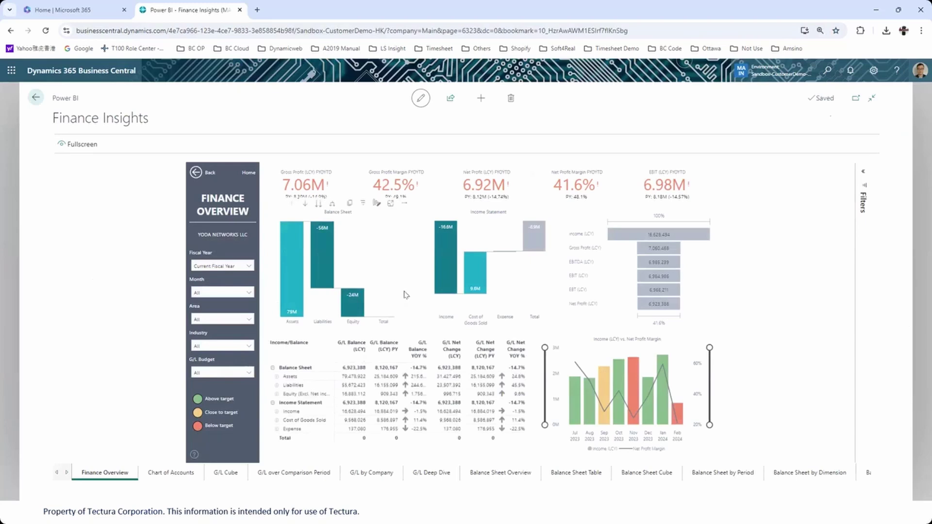
- Highlight the Assets row in the Finance Overview, clear the highlight, and check the Month filter without changing it
{"action": "left_click", "coordinate": [296, 379]}
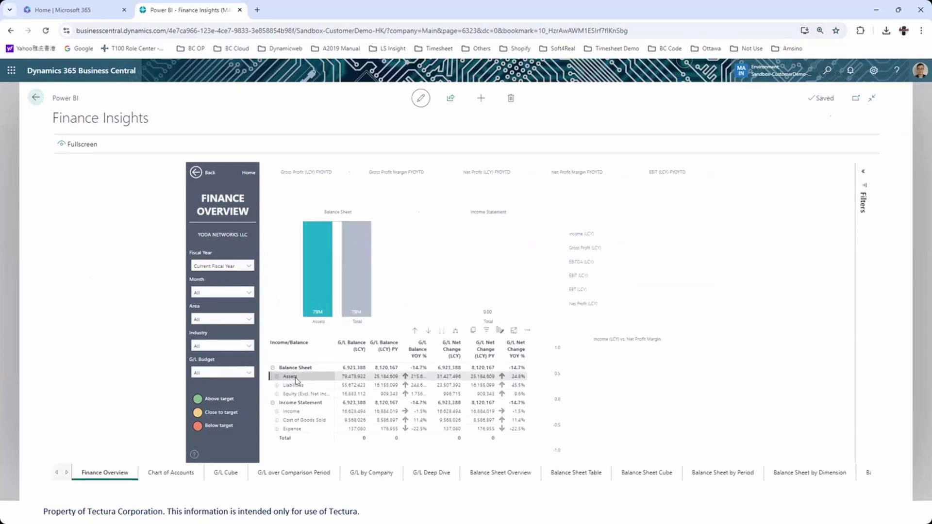
{"action": "left_click", "coordinate": [296, 379]}
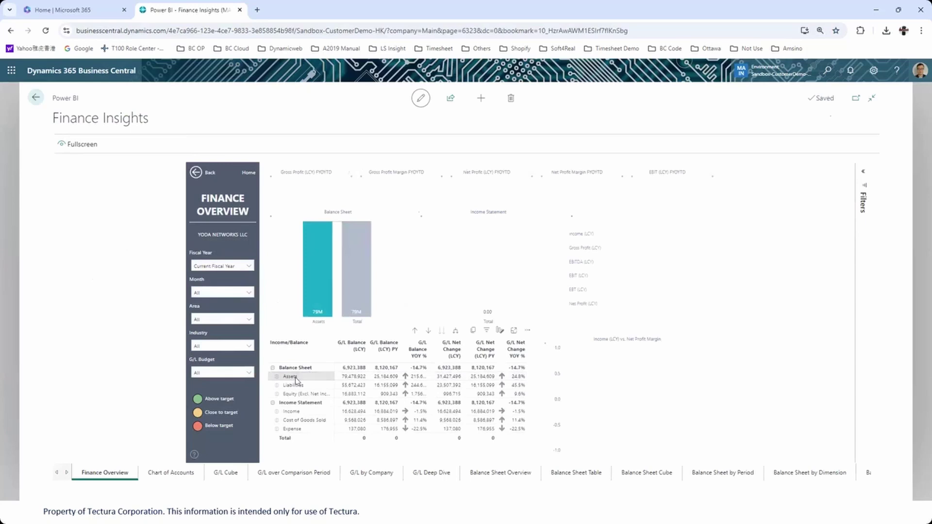
{"action": "left_click", "coordinate": [208, 294]}
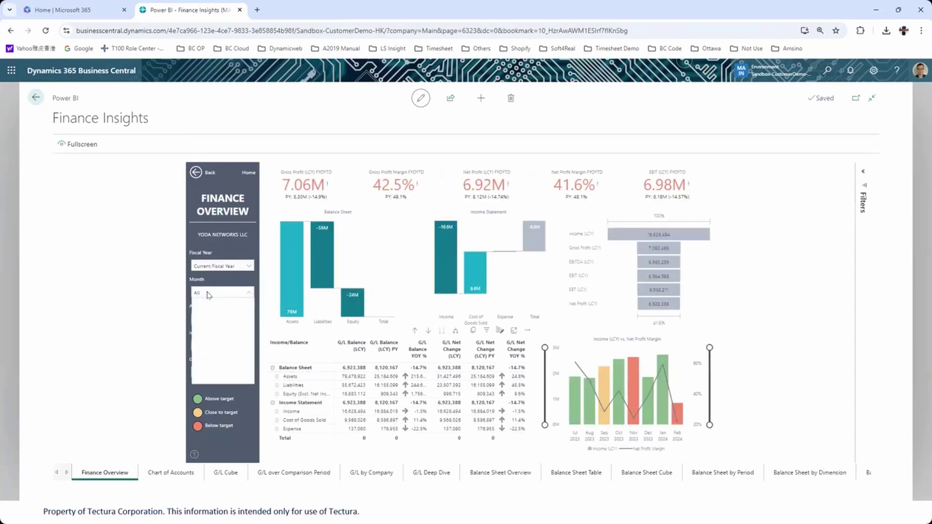
{"action": "left_click", "coordinate": [208, 293]}
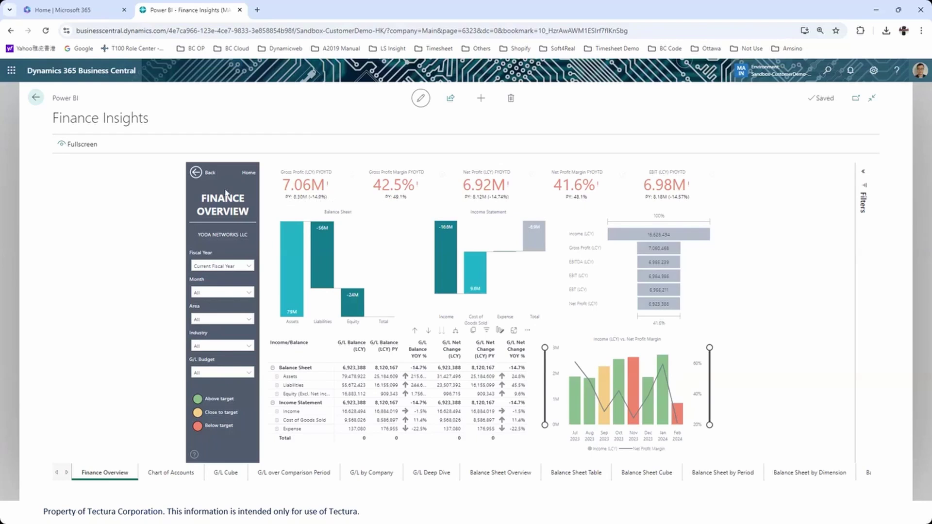
- View the report's Chart of Accounts, G/L Cube and Balance Sheet Table pages, and leave the report
{"action": "left_click", "coordinate": [163, 475]}
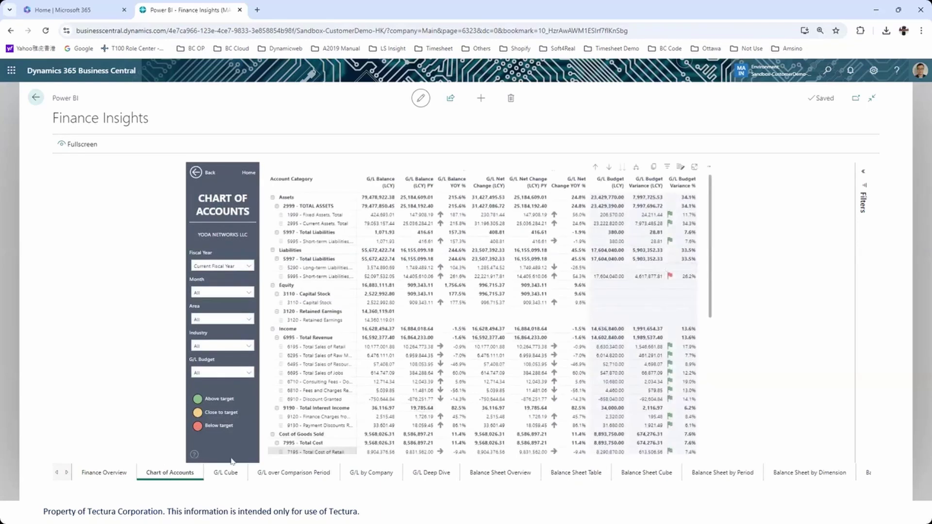
{"action": "left_click", "coordinate": [226, 474]}
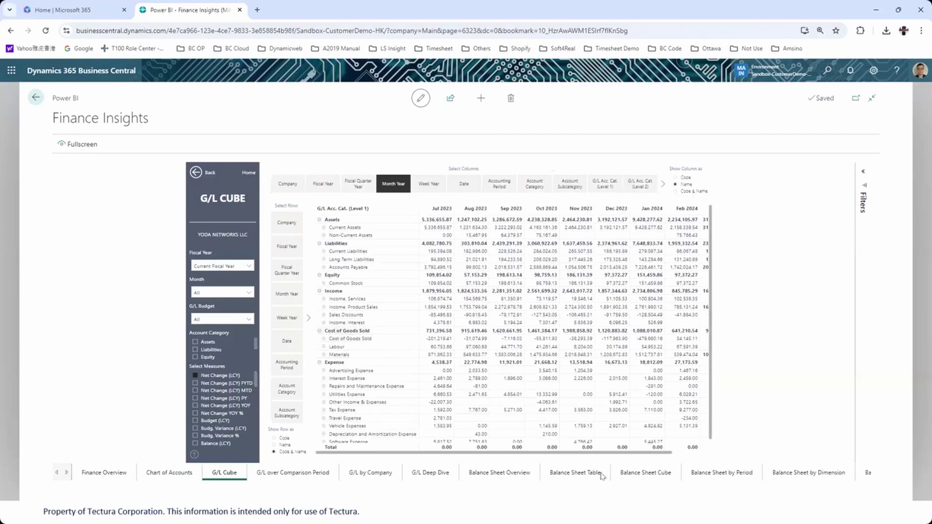
{"action": "left_click", "coordinate": [585, 475]}
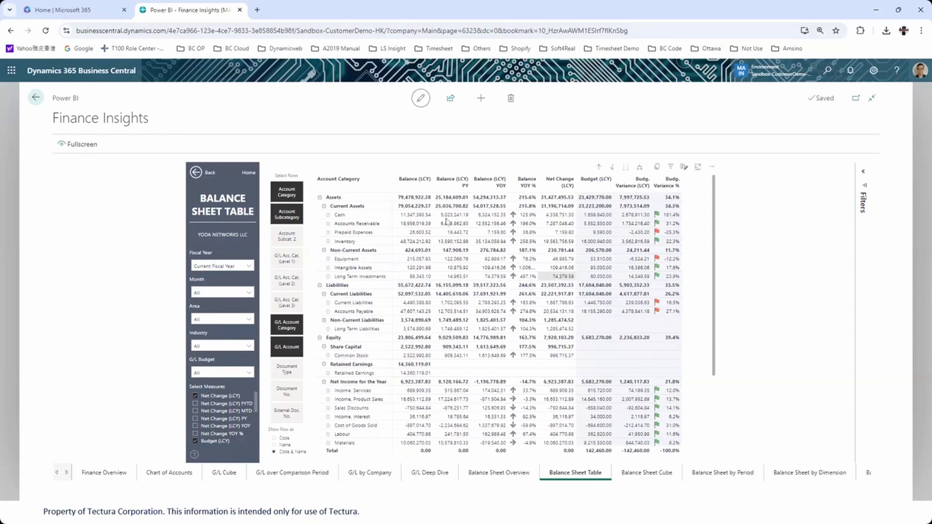
{"action": "left_click", "coordinate": [34, 99]}
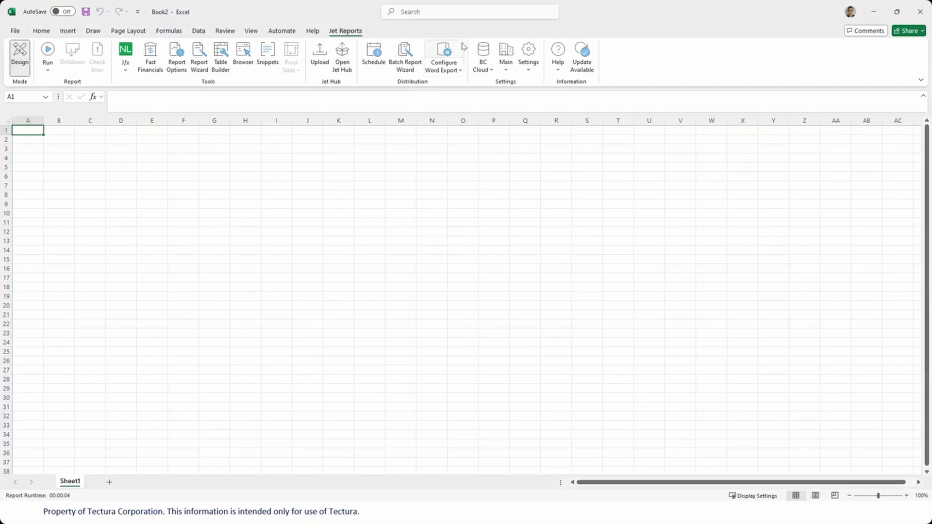
- Switch to Excel and check the Jet Reports data source and the companies available for reporting
{"action": "left_click", "coordinate": [489, 70]}
{"action": "left_click", "coordinate": [506, 71]}
{"action": "left_click", "coordinate": [506, 70]}
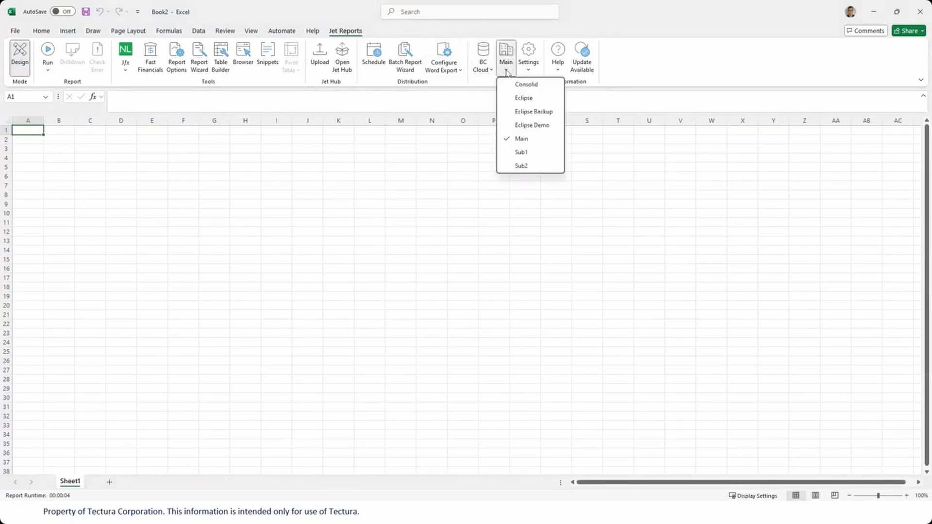
{"action": "left_click", "coordinate": [650, 50]}
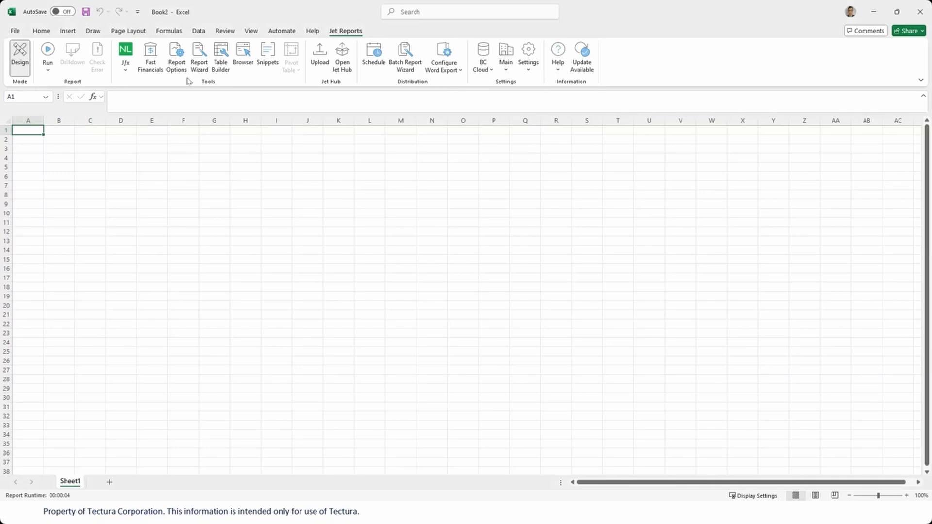
- Start a Report Wizard report on the Customer table, using the BC Cloud data source and the Main company
{"action": "left_click", "coordinate": [201, 72]}
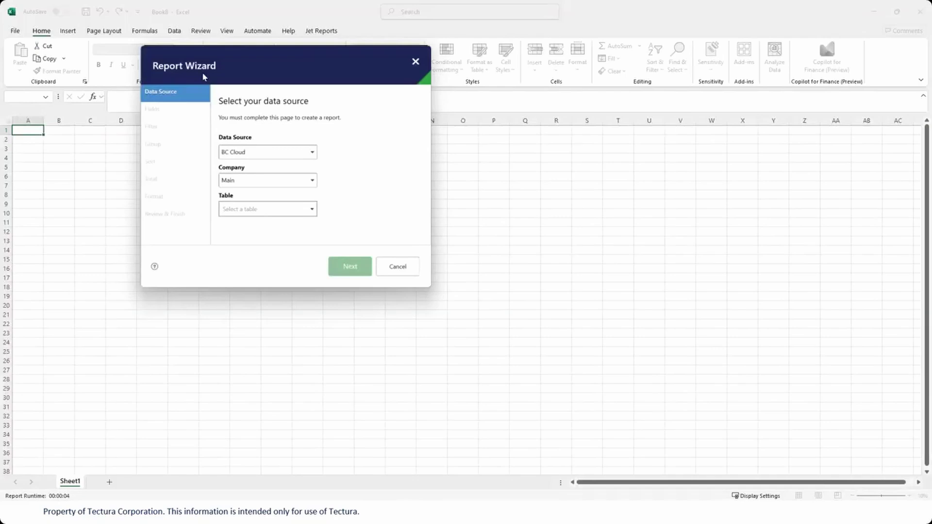
{"action": "left_click", "coordinate": [311, 210]}
{"action": "type", "text": "customer"}
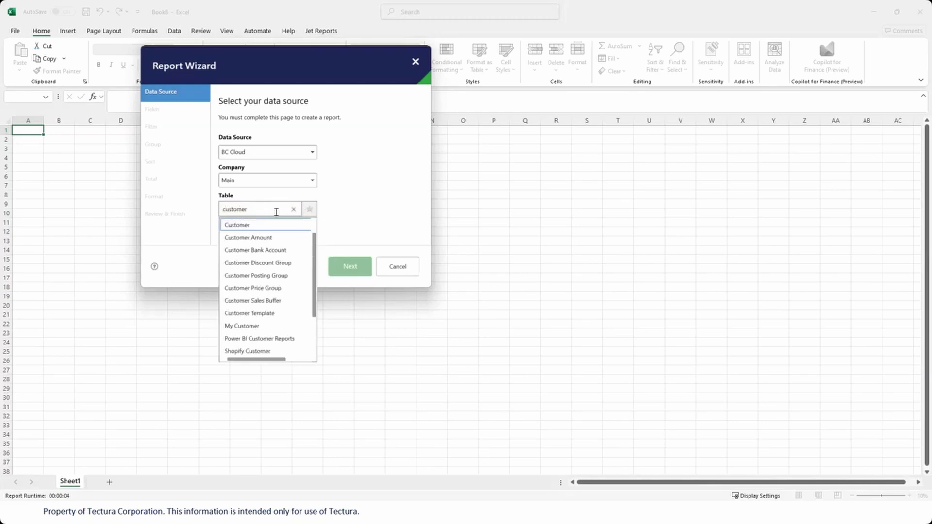
{"action": "left_click", "coordinate": [255, 224]}
{"action": "left_click", "coordinate": [350, 266]}
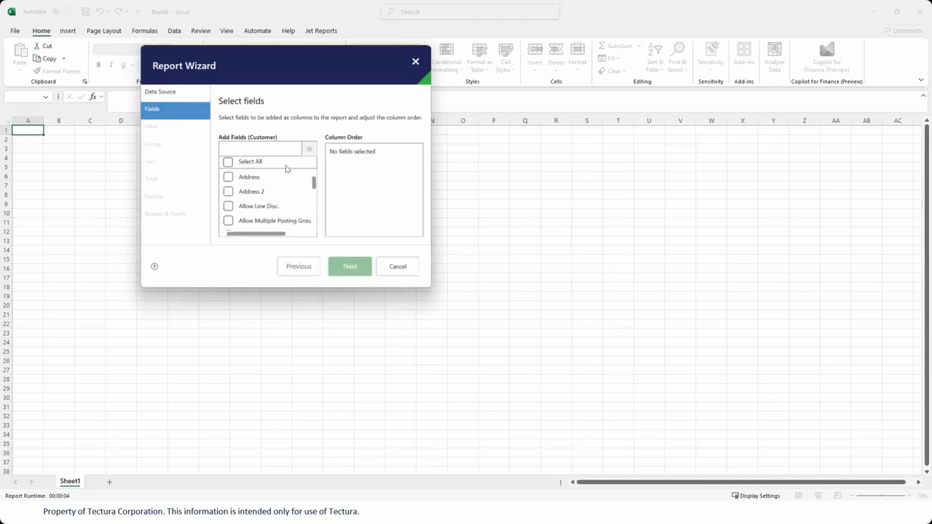
- Add the Bill-to Customer No., No., Name and Customer Posting Group fields as report columns
{"action": "left_click", "coordinate": [263, 149]}
{"action": "type", "text": "no"}
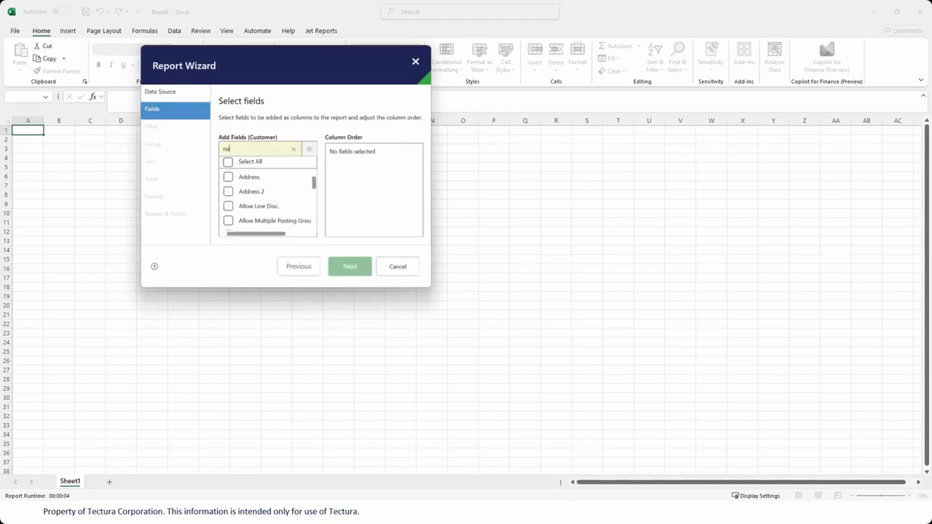
{"action": "type", "text": "."}
{"action": "left_click", "coordinate": [229, 177]}
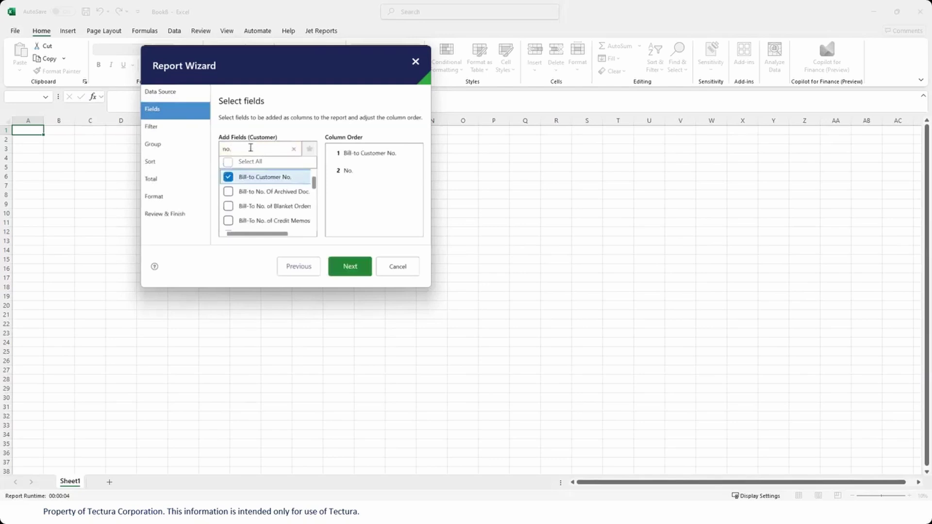
{"action": "type", "text": "name"}
{"action": "key", "text": "Return"}
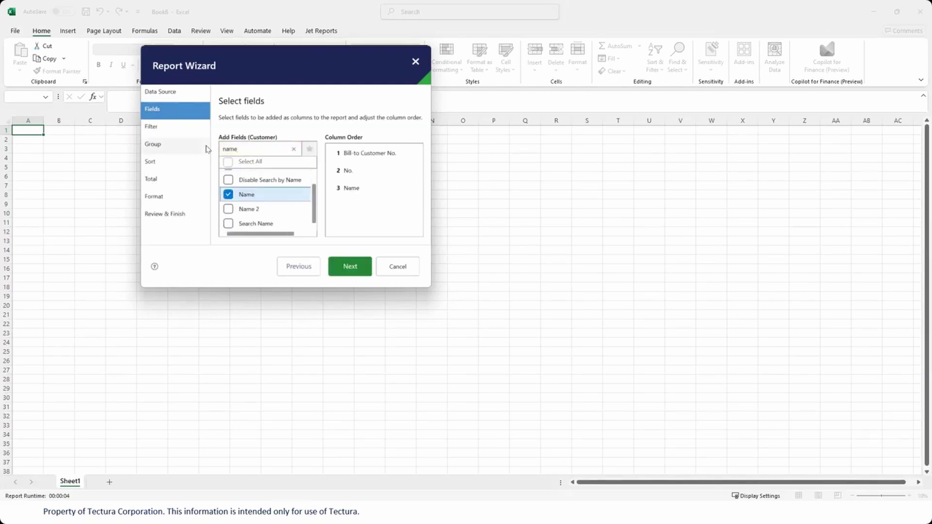
{"action": "type", "text": "c"}
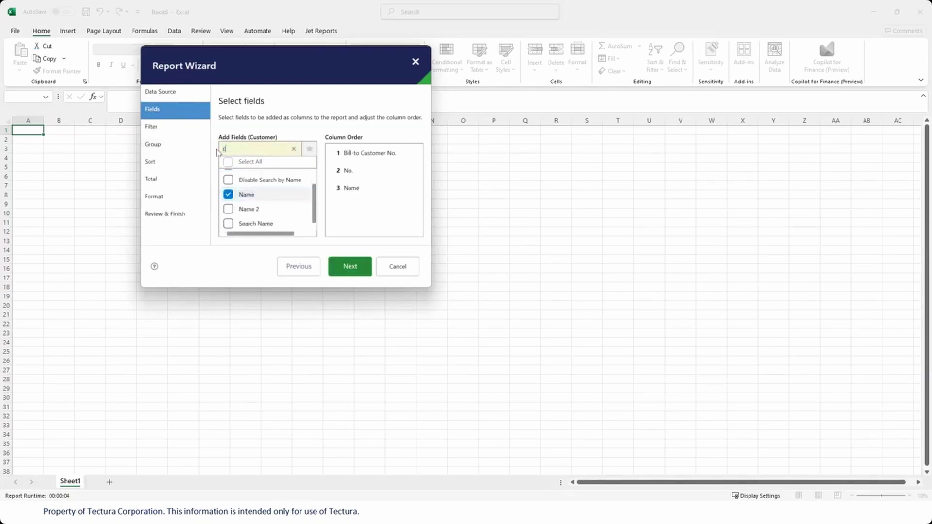
{"action": "type", "text": "ustomer posting"}
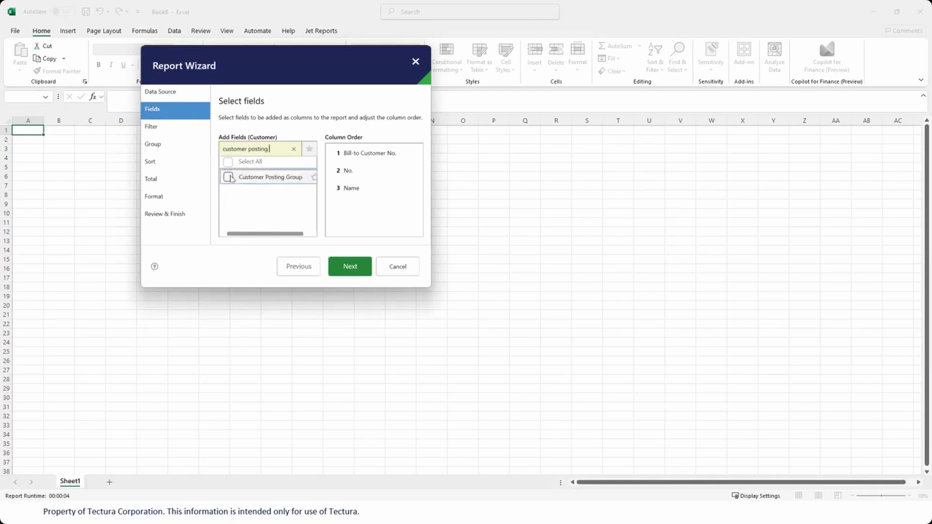
{"action": "key", "text": "Return"}
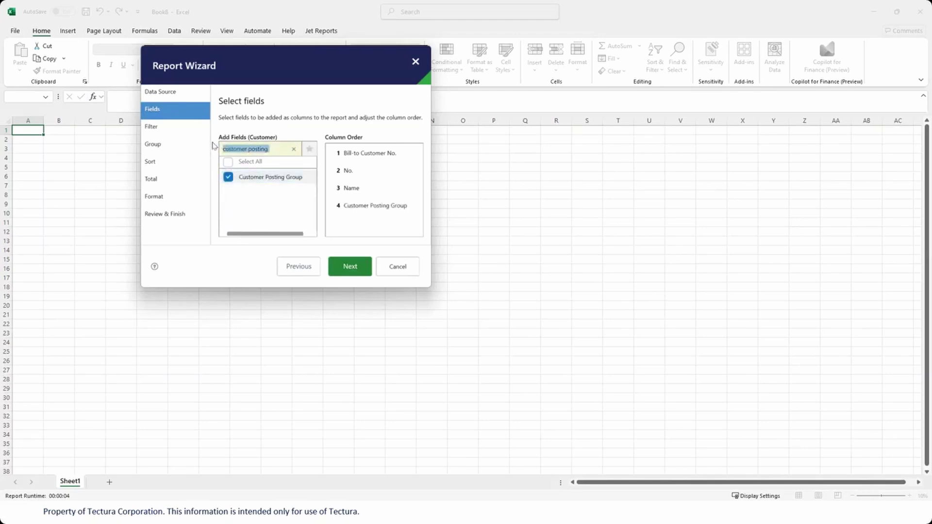
- Add the Sales (LCY), Balance (LCY) and Balance Due (LCY) fields as report columns and continue to the filters
{"action": "type", "text": "sales"}
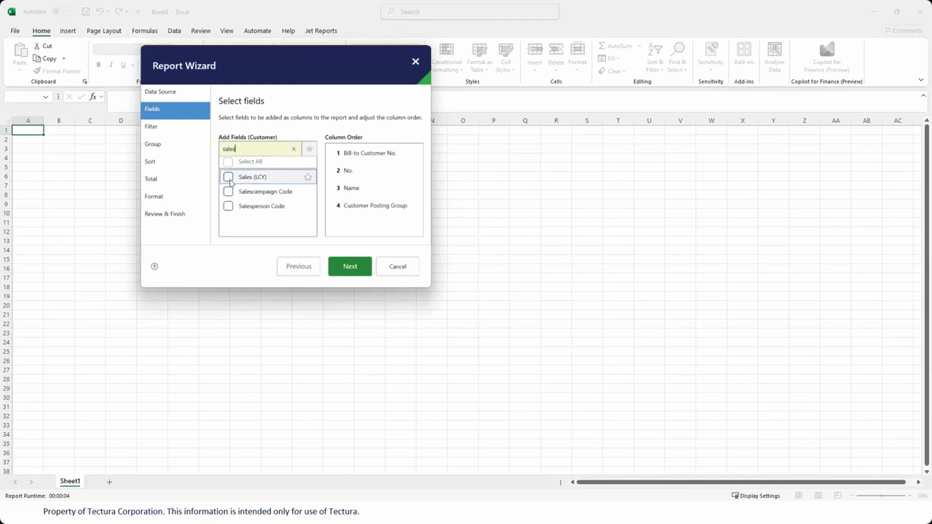
{"action": "key", "text": "Return"}
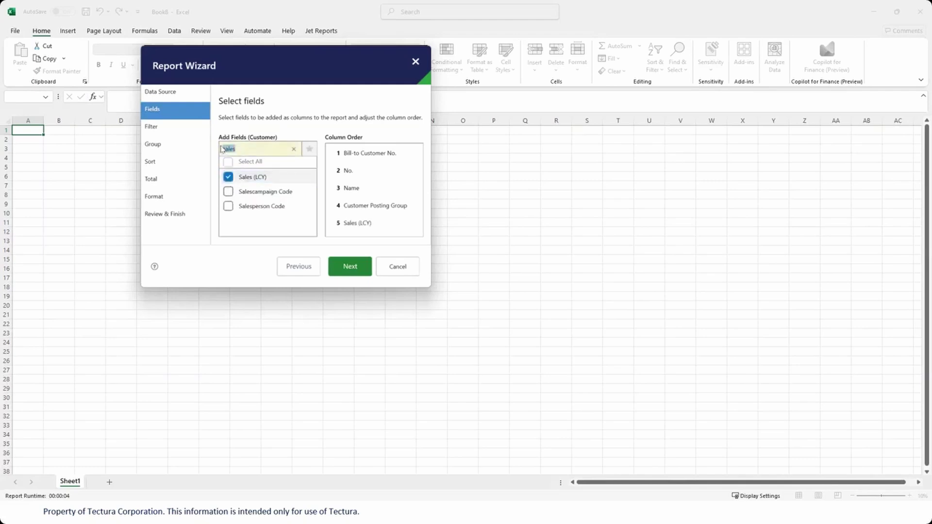
{"action": "type", "text": "bala"}
{"action": "key", "text": "Down"}
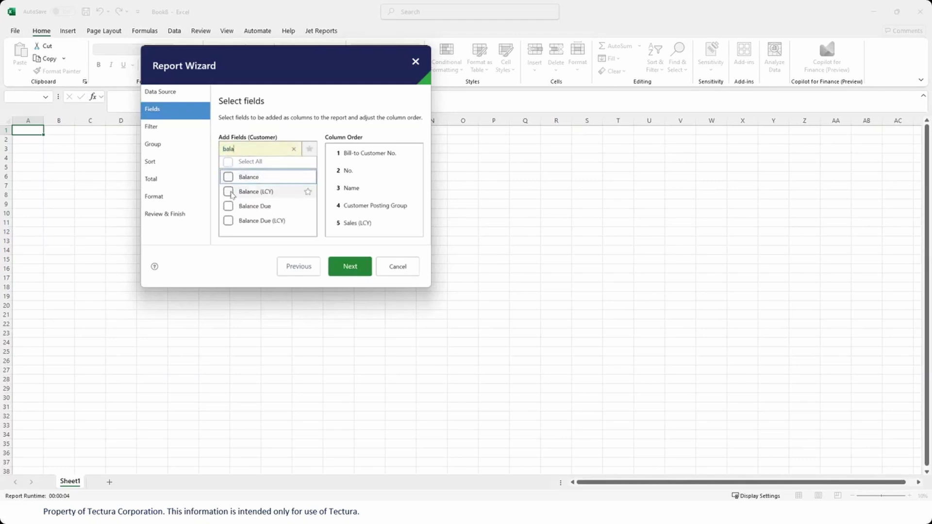
{"action": "key", "text": "Return"}
{"action": "left_click", "coordinate": [229, 221]}
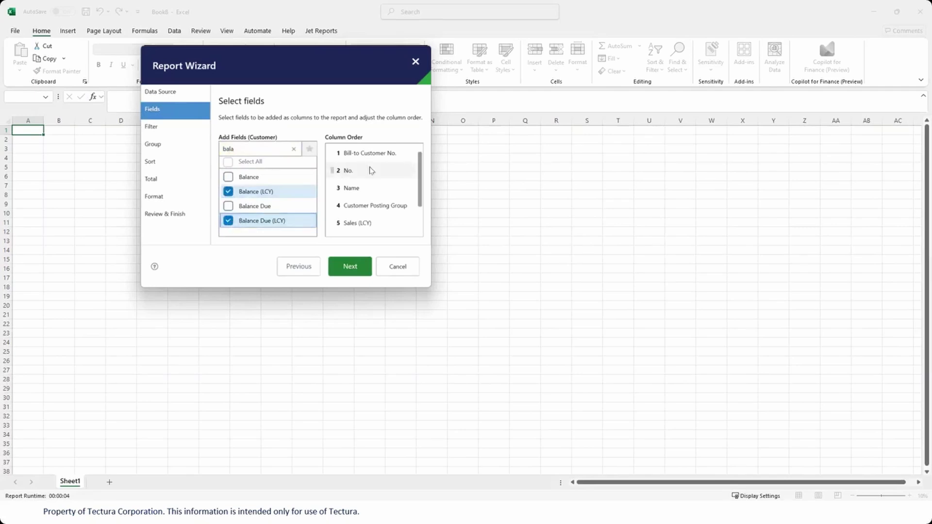
{"action": "scroll", "coordinate": [372, 190], "scroll_direction": "down", "scroll_amount": 2}
{"action": "scroll", "coordinate": [374, 197], "scroll_direction": "up", "scroll_amount": 2}
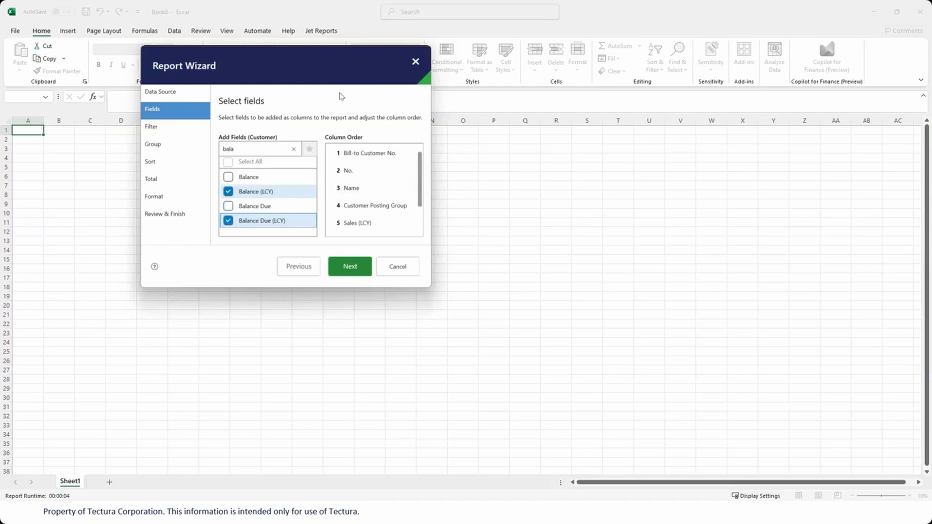
{"action": "left_click", "coordinate": [351, 276]}
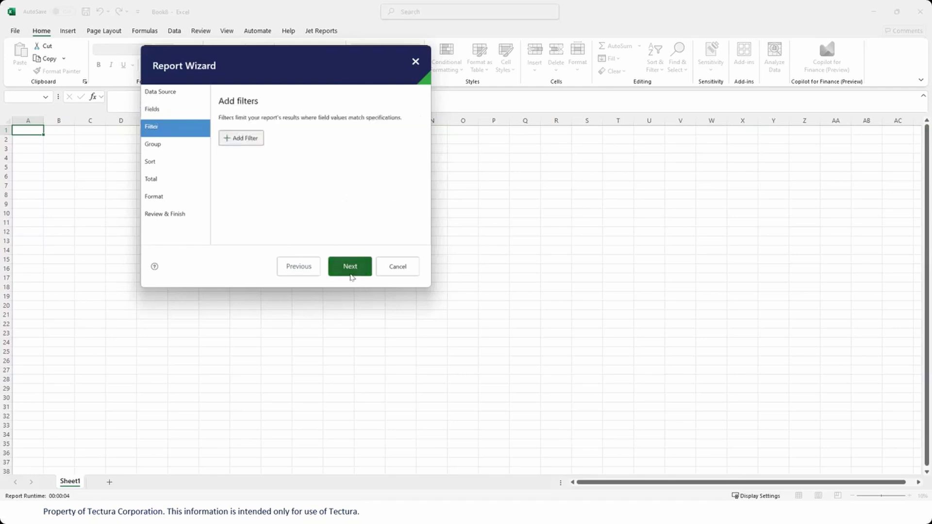
- Add a filter on the customer No. field and make it a report option set at run time
{"action": "left_click", "coordinate": [241, 138]}
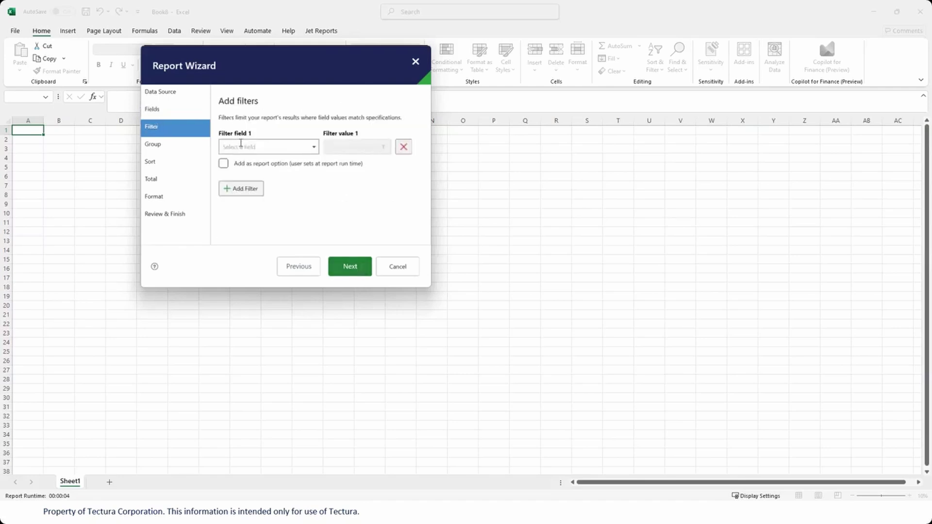
{"action": "left_click", "coordinate": [241, 145]}
{"action": "type", "text": "no"}
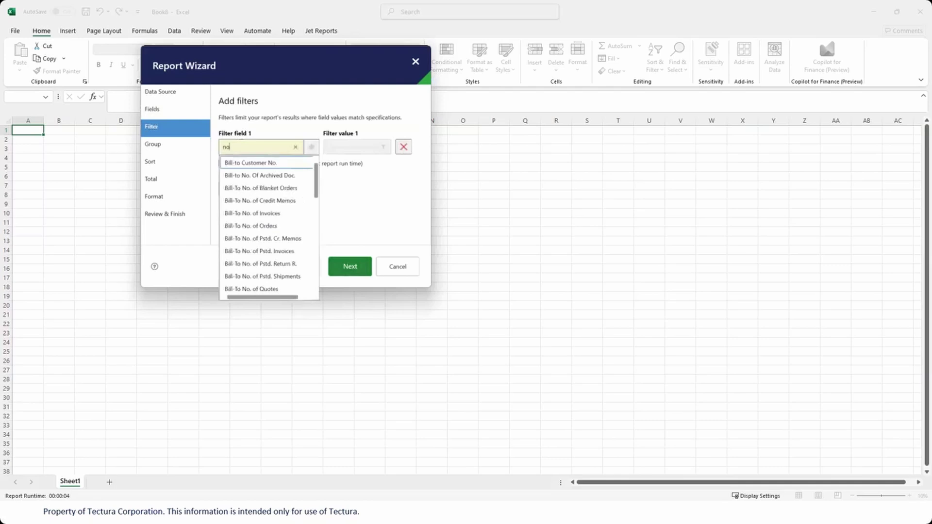
{"action": "type", "text": ","}
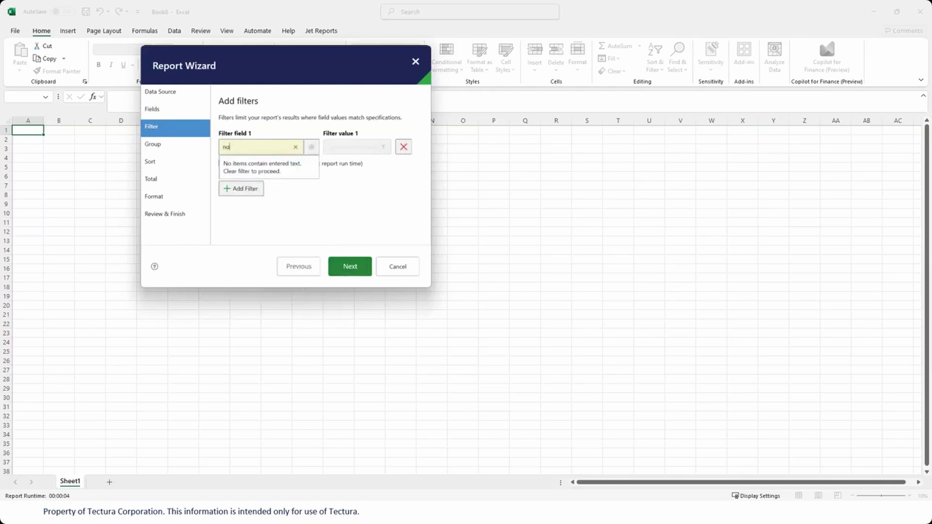
{"action": "key", "text": "BackSpace"}
{"action": "type", "text": "."}
{"action": "scroll", "coordinate": [257, 170], "scroll_direction": "down", "scroll_amount": 5}
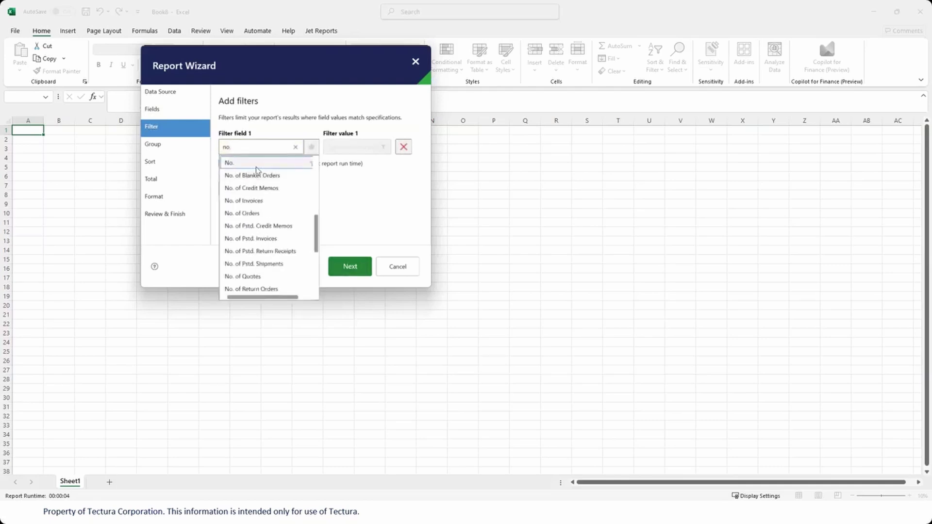
{"action": "left_click", "coordinate": [256, 166]}
{"action": "left_click", "coordinate": [223, 164]}
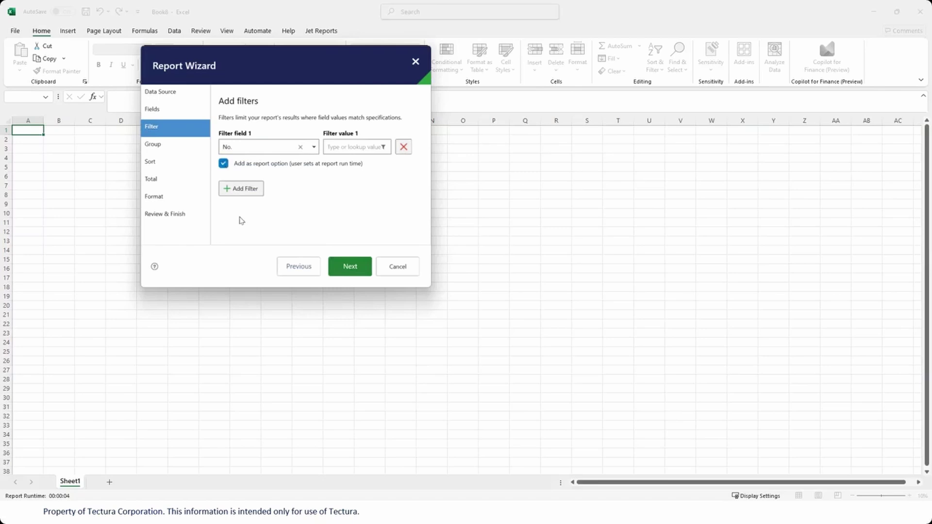
- Add a second filter on the Name field and make it a report option
{"action": "left_click", "coordinate": [243, 189]}
{"action": "left_click", "coordinate": [243, 188]}
{"action": "type", "text": "na"}
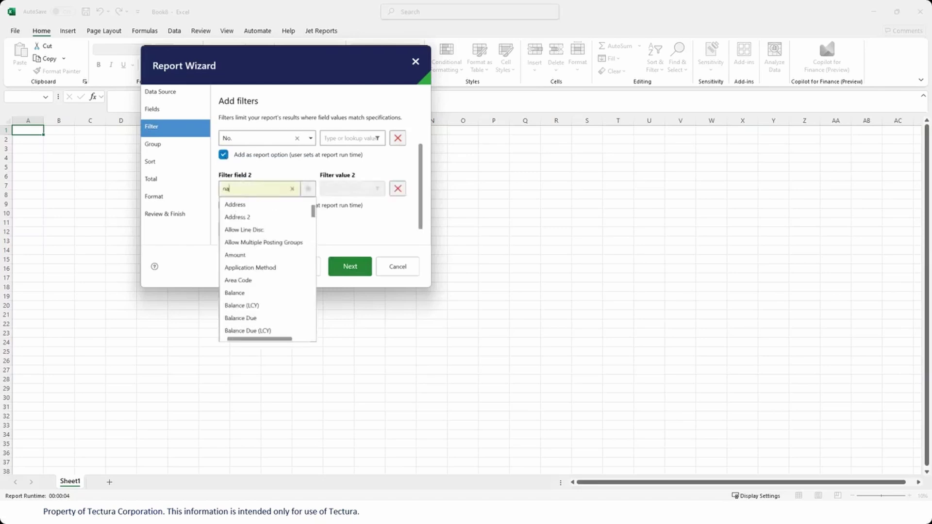
{"action": "type", "text": "me"}
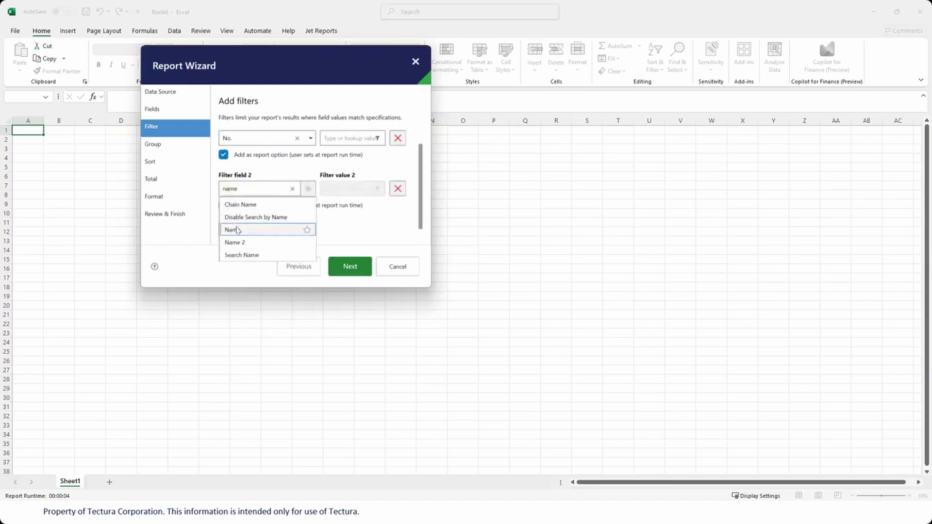
{"action": "left_click", "coordinate": [238, 229]}
{"action": "left_click", "coordinate": [236, 228]}
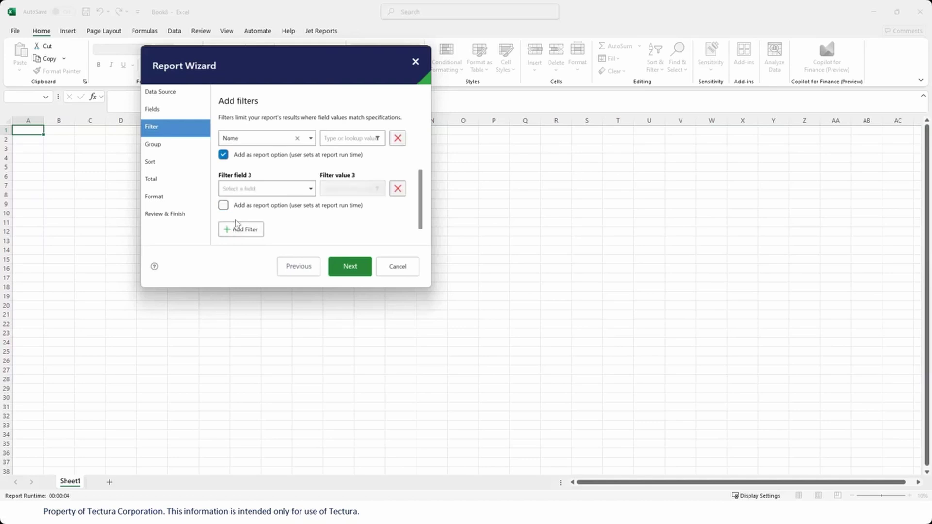
- Use Date Filter as the third filter field, make it a report option, and continue to grouping
{"action": "left_click", "coordinate": [241, 188]}
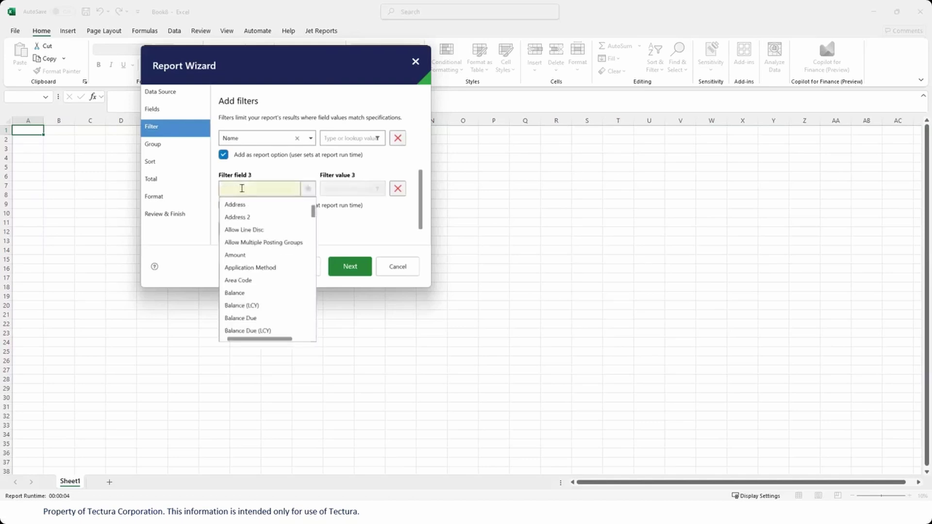
{"action": "type", "text": "date"}
{"action": "left_click", "coordinate": [228, 204]}
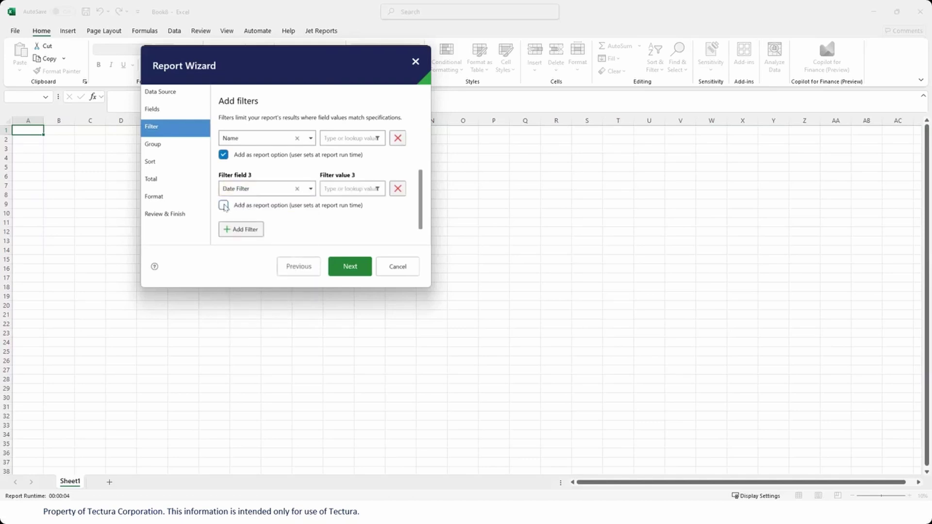
{"action": "left_click", "coordinate": [223, 205]}
{"action": "left_click", "coordinate": [350, 267]}
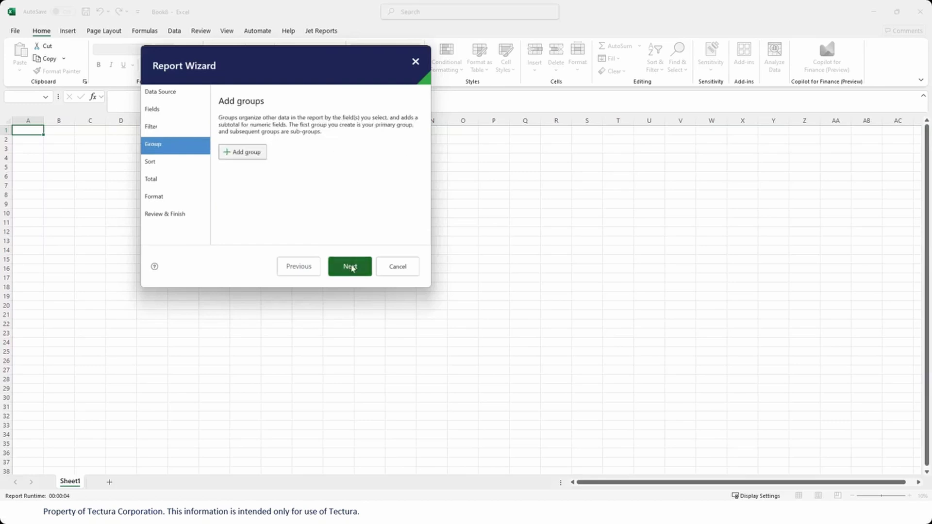
- Group the report by Customer Posting Group and continue to sorting
{"action": "left_click", "coordinate": [247, 155]}
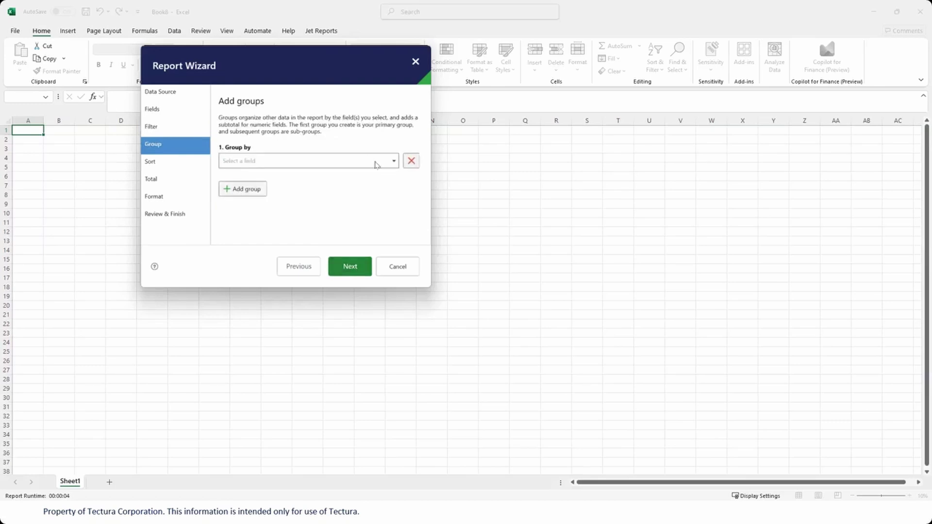
{"action": "left_click", "coordinate": [394, 161]}
{"action": "left_click", "coordinate": [252, 214]}
{"action": "left_click", "coordinate": [350, 266]}
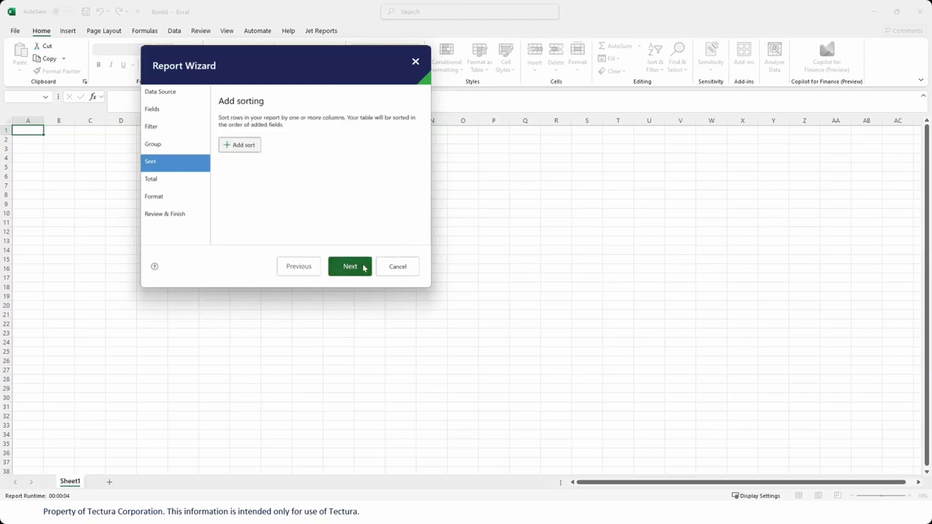
- Sort the report by Balance Due (LCY) in descending order and continue to the totals
{"action": "left_click", "coordinate": [248, 146]}
{"action": "left_click", "coordinate": [313, 159]}
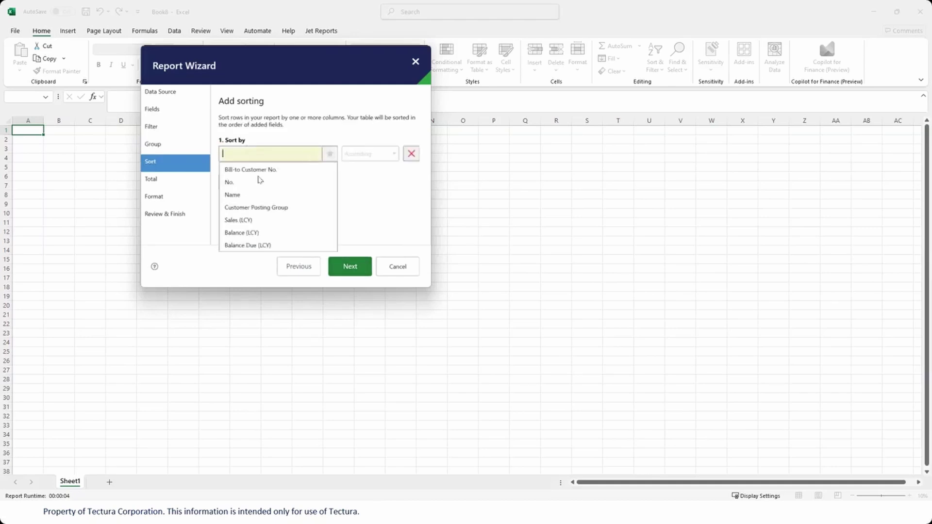
{"action": "left_click", "coordinate": [245, 246]}
{"action": "left_click", "coordinate": [359, 154]}
{"action": "left_click", "coordinate": [357, 184]}
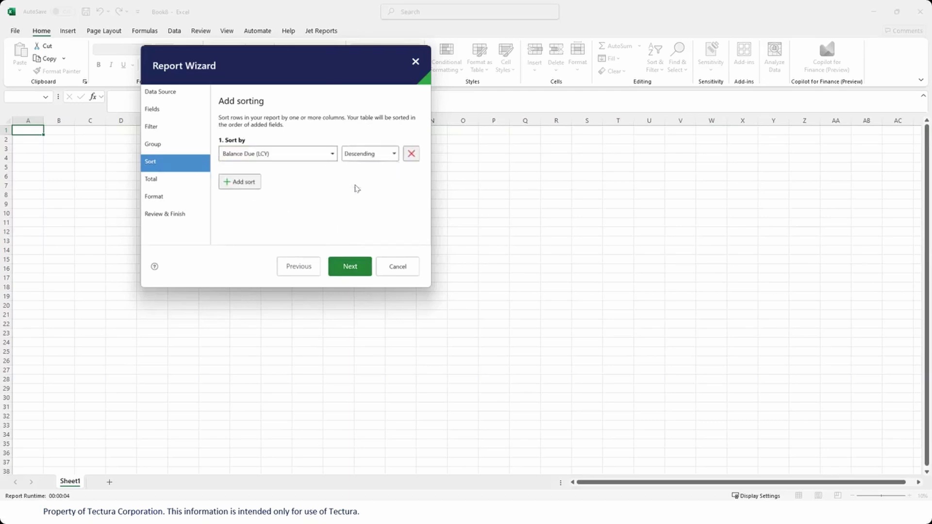
{"action": "left_click", "coordinate": [348, 266]}
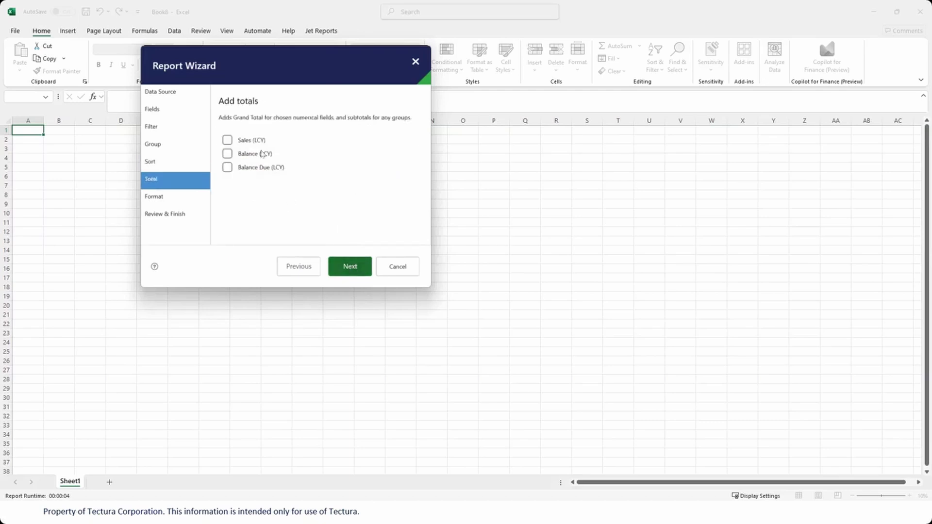
- Add totals for Sales (LCY), Balance (LCY) and Balance Due (LCY), and continue to the format options
{"action": "left_click", "coordinate": [229, 142]}
{"action": "left_click", "coordinate": [228, 155]}
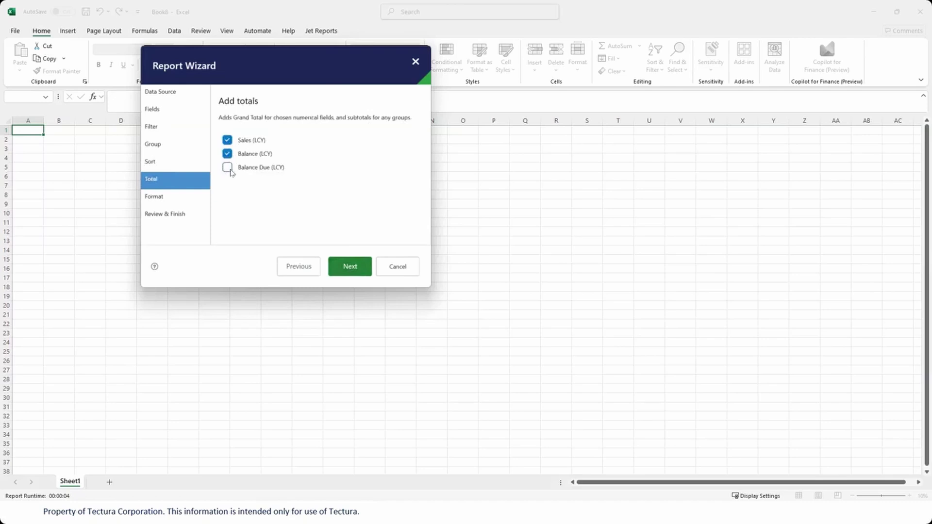
{"action": "left_click", "coordinate": [227, 168]}
{"action": "left_click", "coordinate": [342, 266]}
- Enable basic Excel formatting for the report and finish the Report Wizard to generate it
{"action": "left_click", "coordinate": [225, 142]}
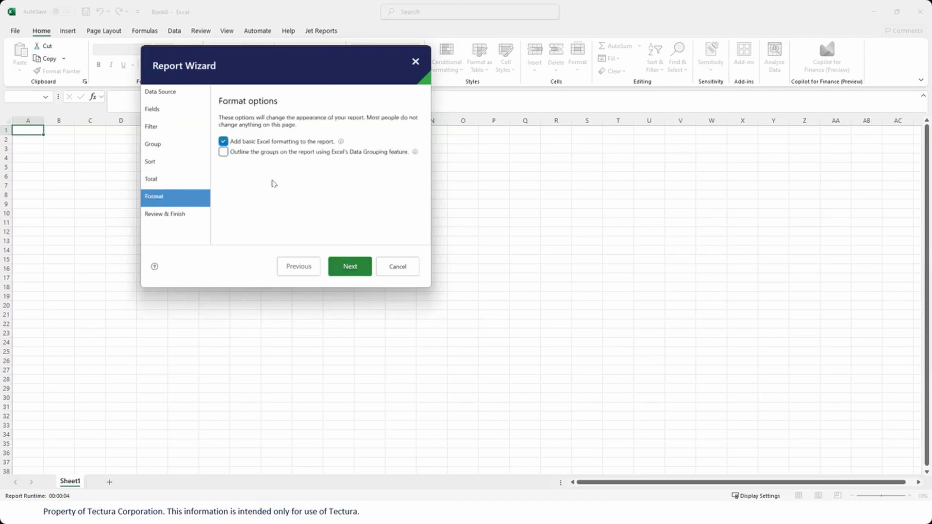
{"action": "left_click", "coordinate": [355, 266]}
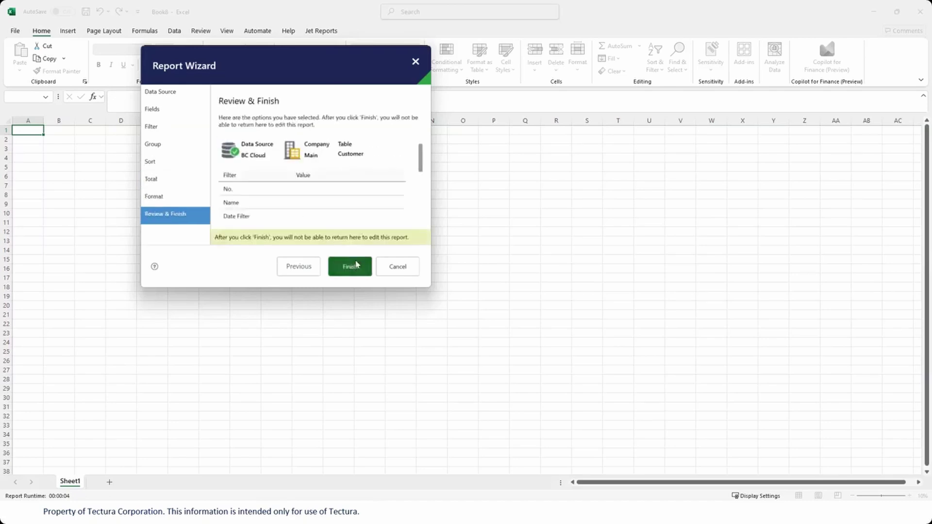
{"action": "left_click", "coordinate": [357, 265]}
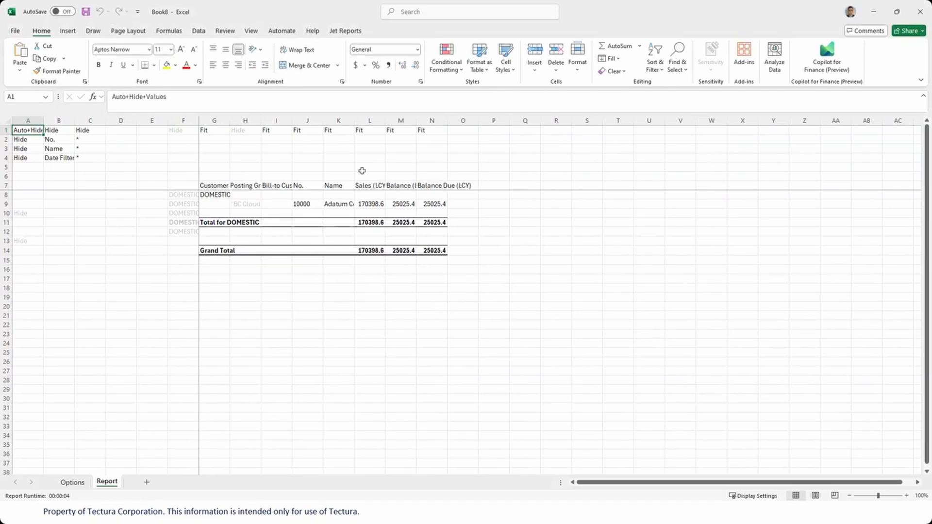
- Enter the title "Customer Sales and Balance Report" in cell G5 above the report columns
{"action": "left_click", "coordinate": [209, 159]}
{"action": "key", "text": "Down"}
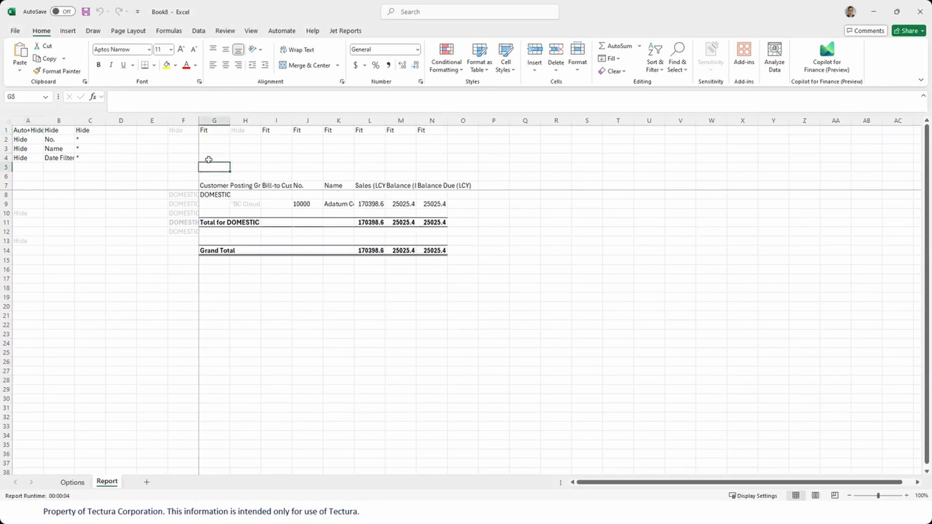
{"action": "type", "text": "Cus"}
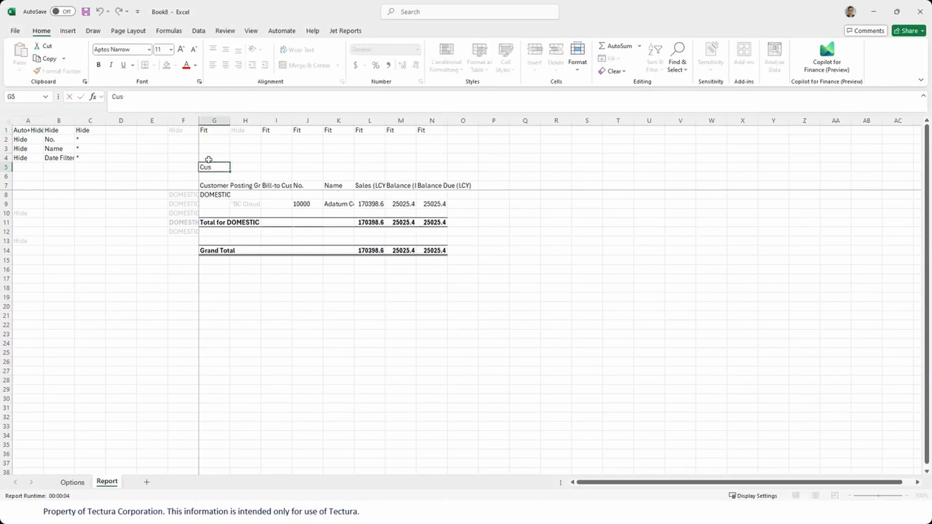
{"action": "type", "text": "tomer Sales and Bala"}
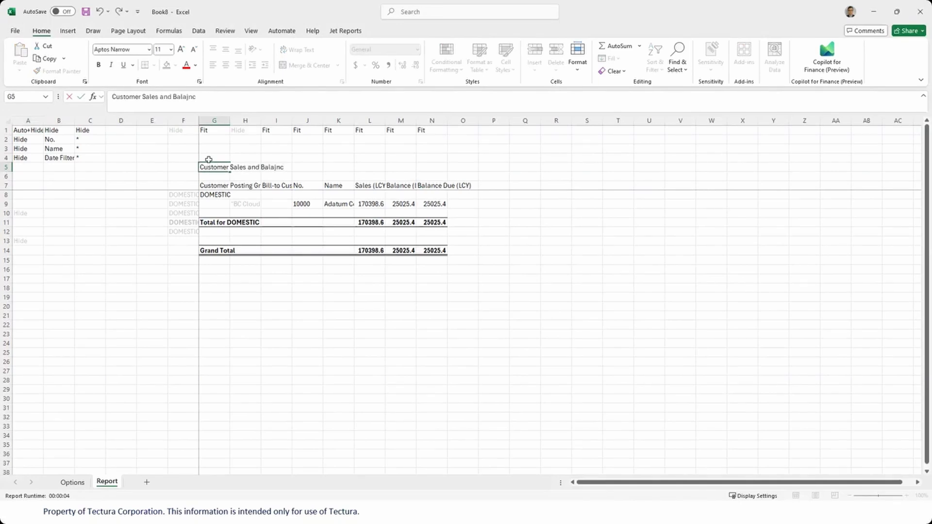
{"action": "type", "text": "j"}
{"action": "key", "text": "BackSpace"}
{"action": "type", "text": "nce Reporrt"}
{"action": "key", "text": "Left"}
{"action": "key", "text": "BackSpace"}
{"action": "key", "text": "Return"}
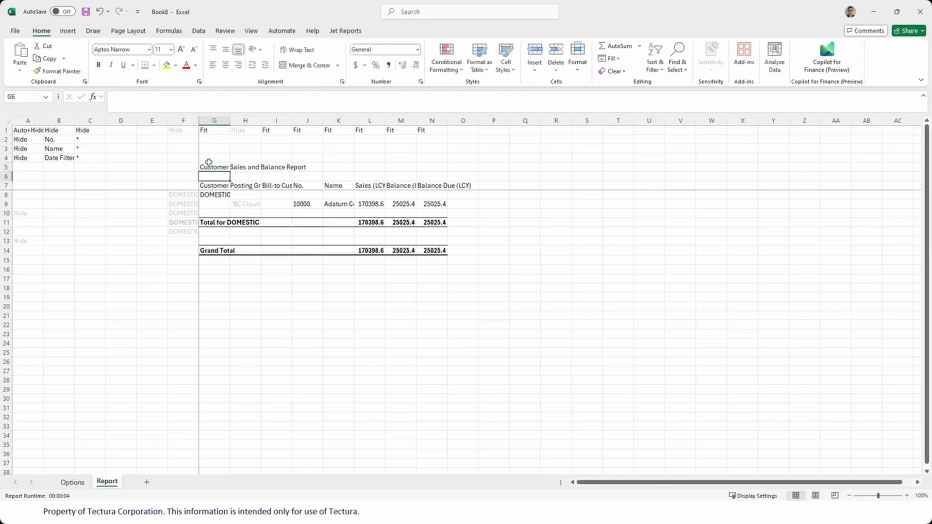
- Merge and center the title across G5:O5, with yellow fill and red, bold, 16-point text
{"action": "left_click_drag", "start_coordinate": [208, 168], "coordinate": [453, 165]}
{"action": "left_click", "coordinate": [305, 65]}
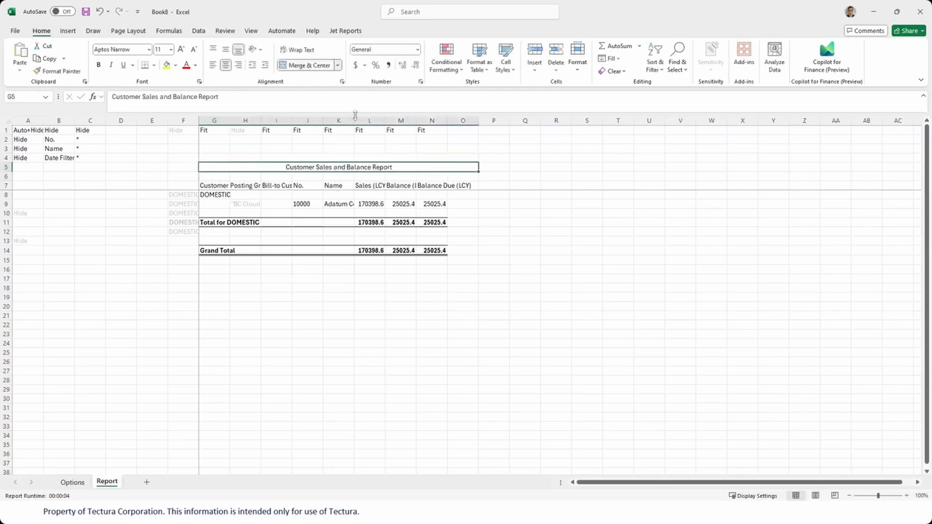
{"action": "left_click", "coordinate": [166, 65]}
{"action": "left_click", "coordinate": [186, 65]}
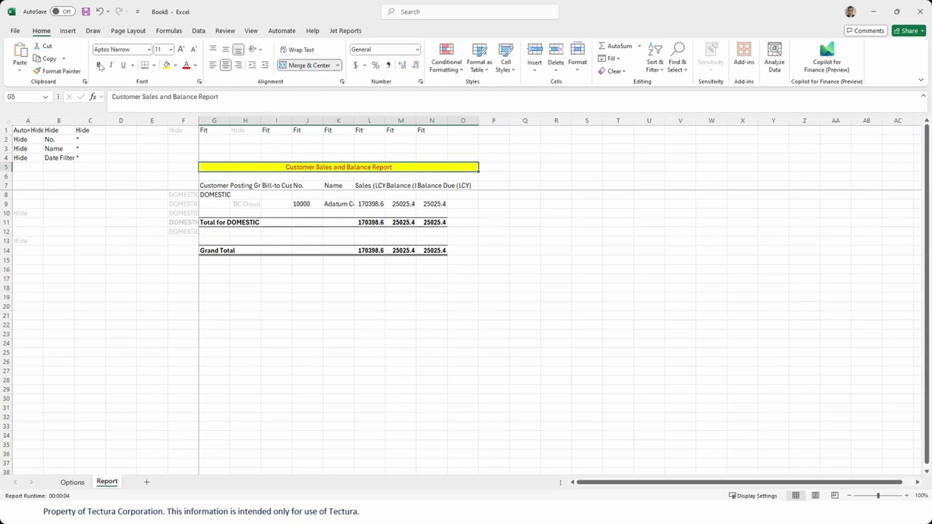
{"action": "left_click", "coordinate": [98, 65]}
{"action": "left_click", "coordinate": [180, 49]}
{"action": "left_click", "coordinate": [180, 49]}
{"action": "left_click", "coordinate": [180, 49]}
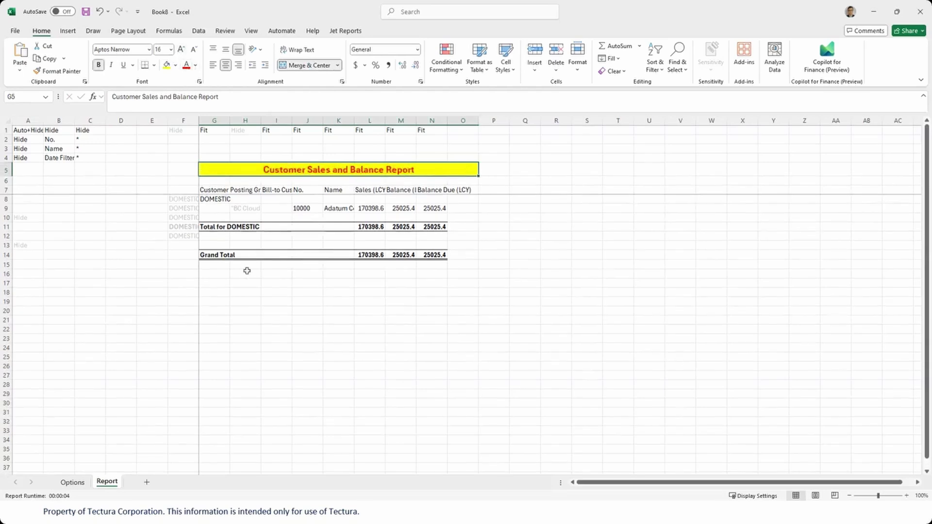
- Fill the Grand Total range G14:O14 with light green and apply the Accounting format to columns L:N
{"action": "left_click_drag", "start_coordinate": [214, 254], "coordinate": [474, 254]}
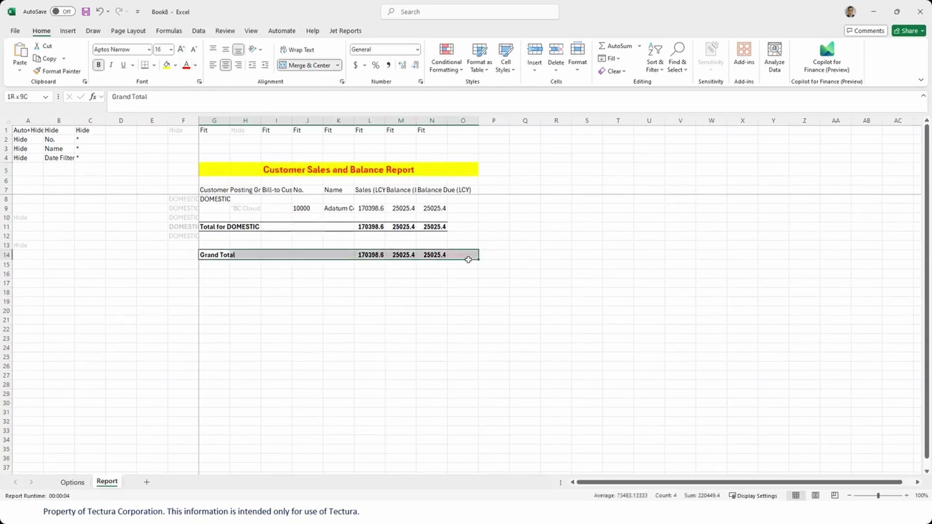
{"action": "left_click", "coordinate": [176, 66]}
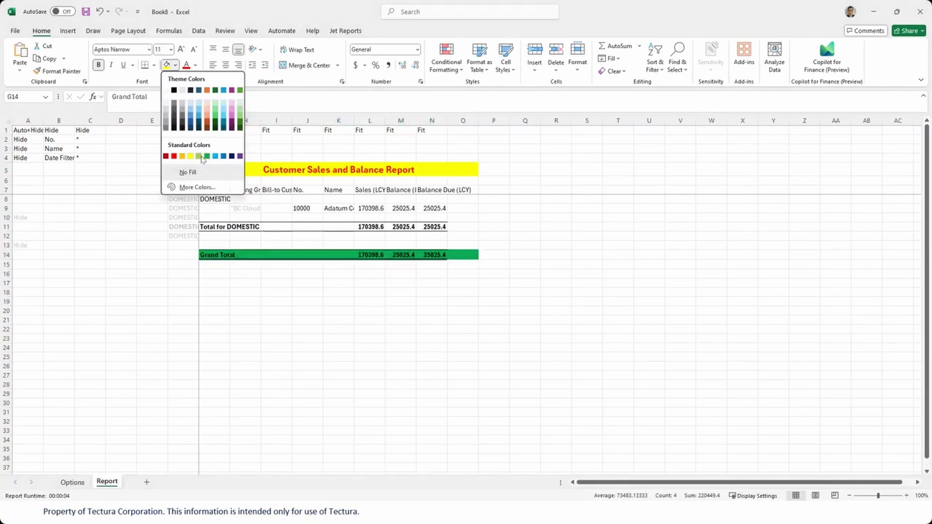
{"action": "left_click", "coordinate": [201, 156]}
{"action": "left_click", "coordinate": [520, 227]}
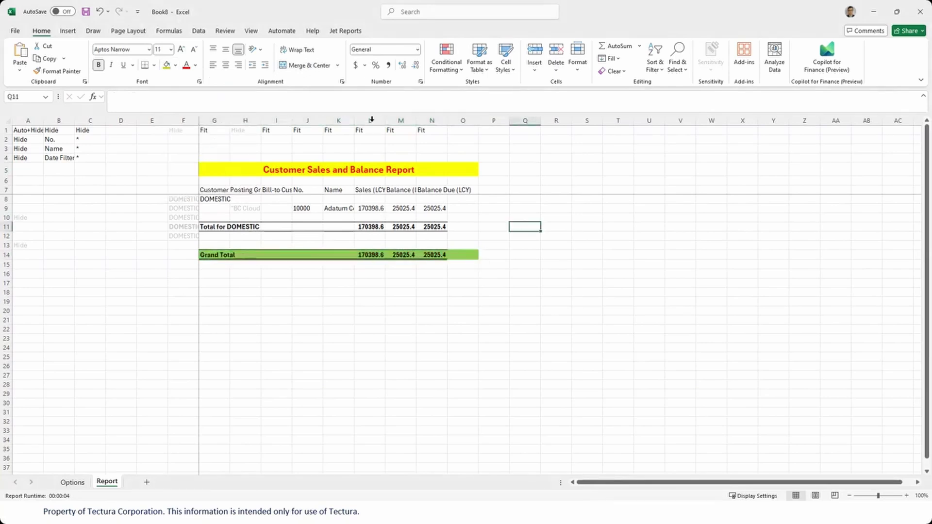
{"action": "left_click_drag", "start_coordinate": [370, 120], "coordinate": [431, 123]}
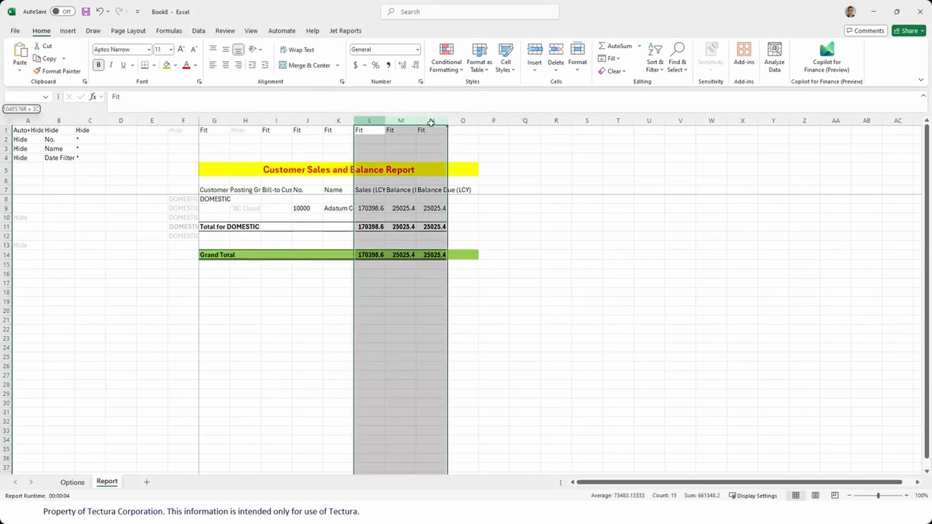
{"action": "left_click", "coordinate": [358, 66]}
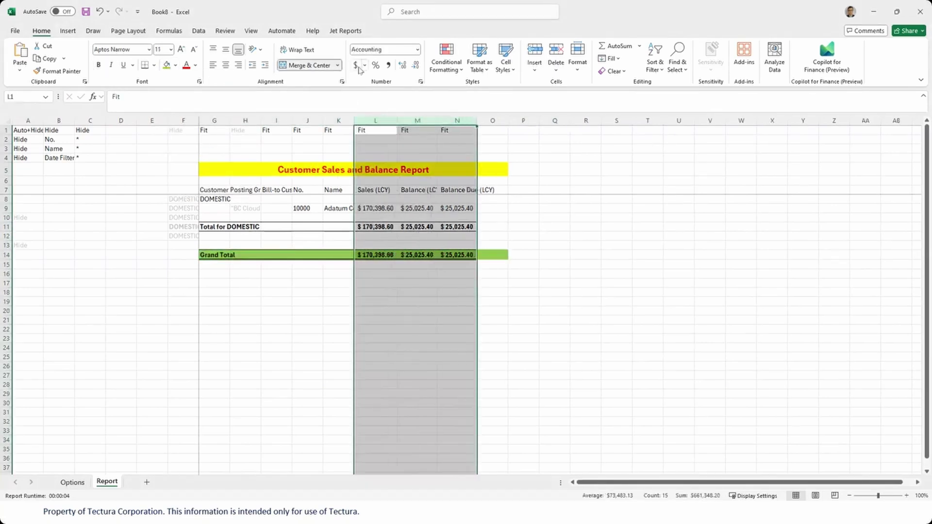
- Add the column heading "Ratio" in cell O7, beside Balance Due (LCY)
{"action": "left_click", "coordinate": [501, 191]}
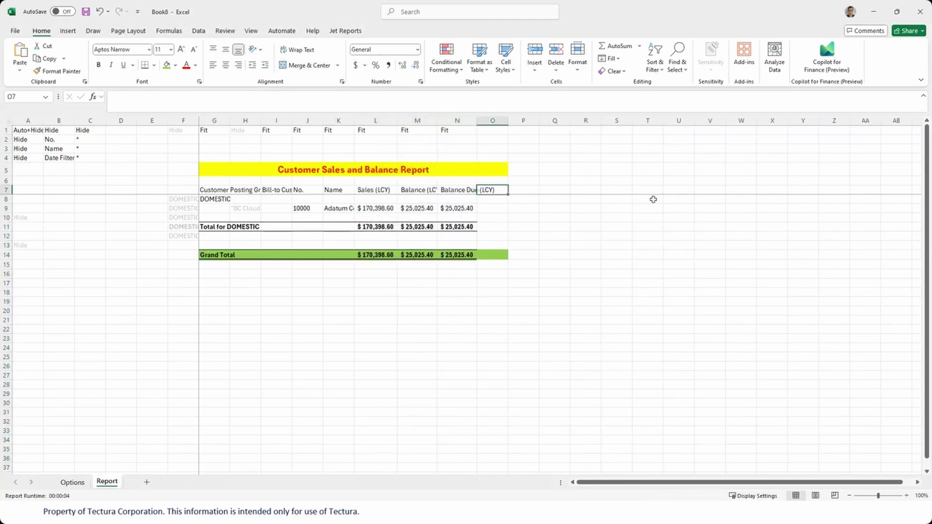
{"action": "type", "text": "Ratio"}
{"action": "key", "text": "Return"}
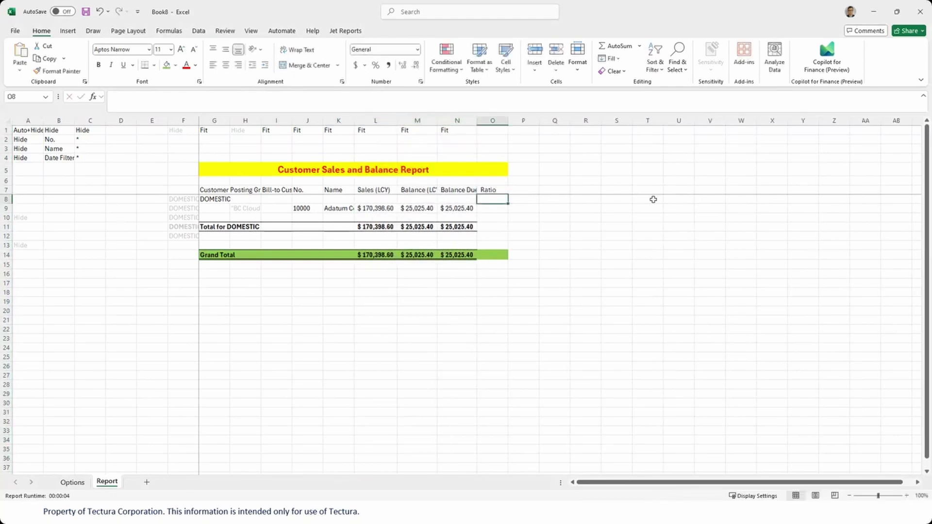
- Enter the formula =M9/L9 in cell O9 to divide the customer's balance by its sales
{"action": "key", "text": "Return"}
{"action": "type", "text": "="}
{"action": "key", "text": "Left"}
{"action": "key", "text": "Left"}
{"action": "key", "text": "Left"}
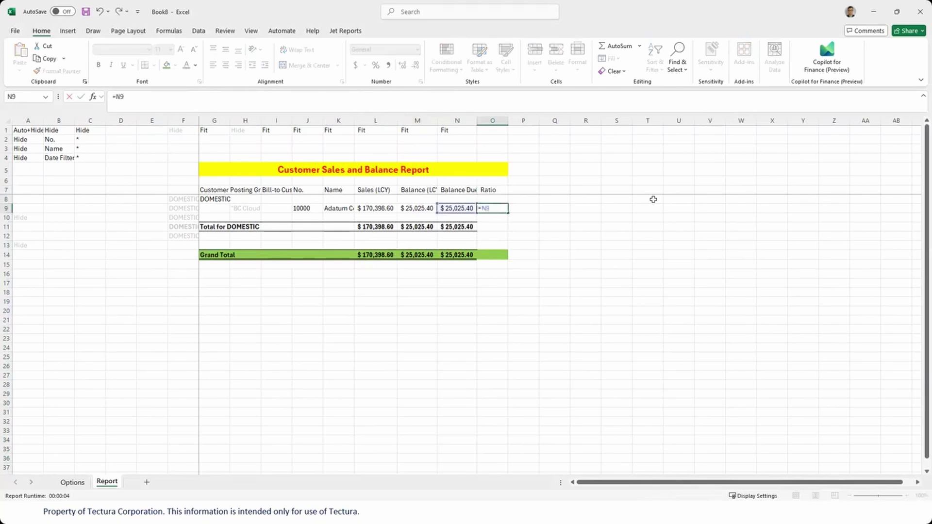
{"action": "key", "text": "Right"}
{"action": "type", "text": "/"}
{"action": "key", "text": "Left"}
{"action": "key", "text": "Left"}
{"action": "key", "text": "Left"}
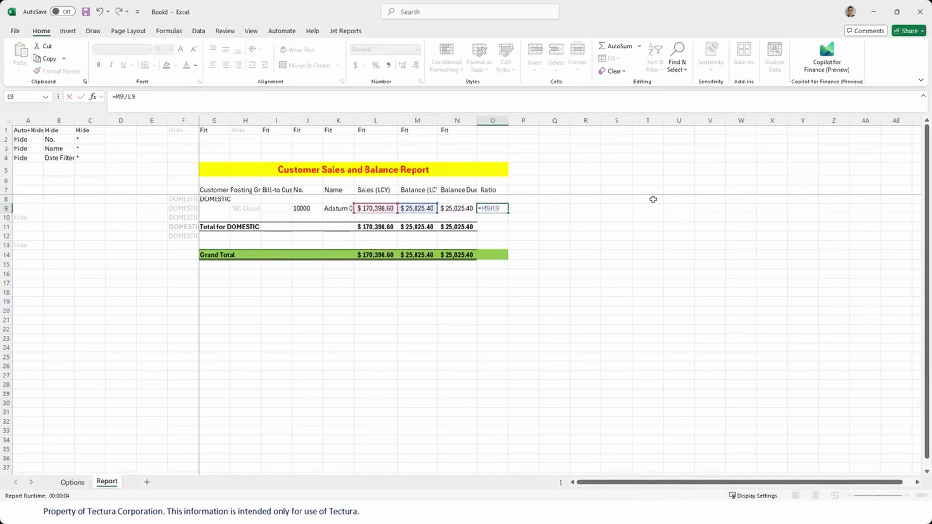
{"action": "key", "text": "Return"}
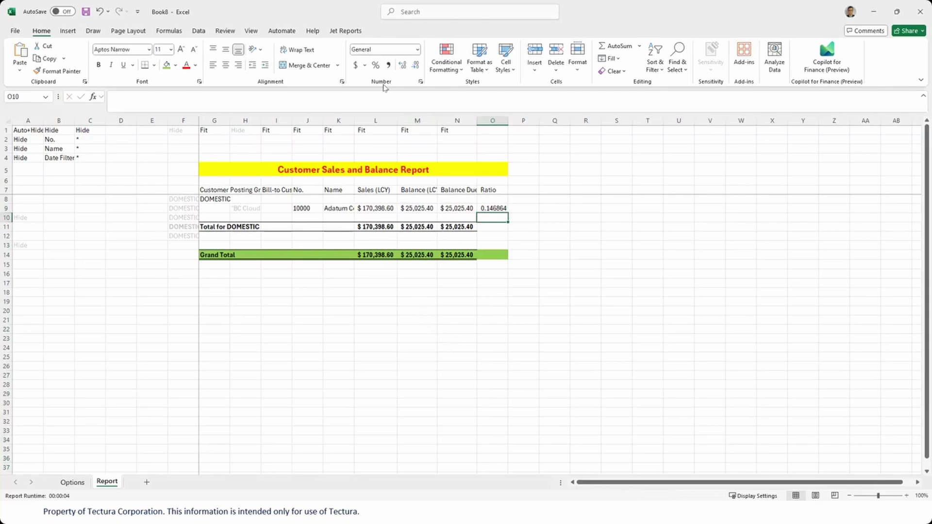
- Run the Jet report with the No., Name and Date Filter options left at *
{"action": "left_click", "coordinate": [345, 31]}
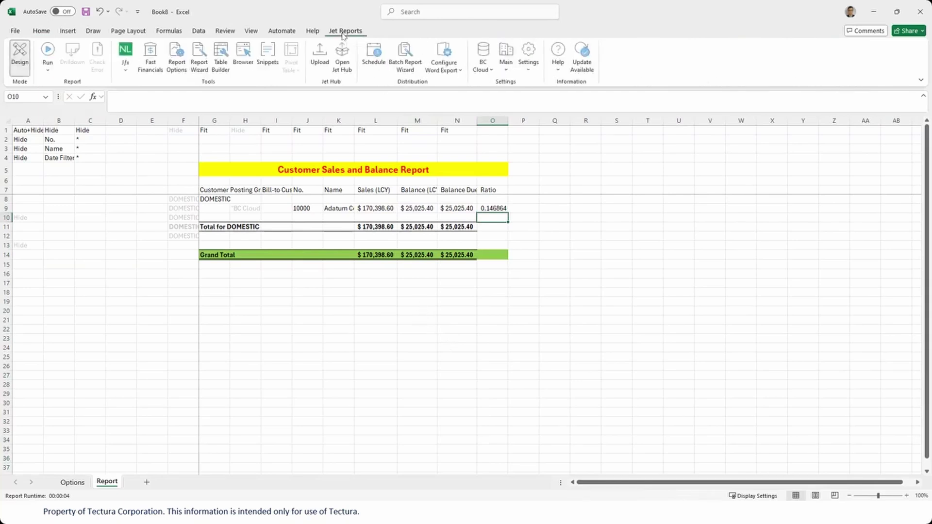
{"action": "left_click", "coordinate": [48, 50]}
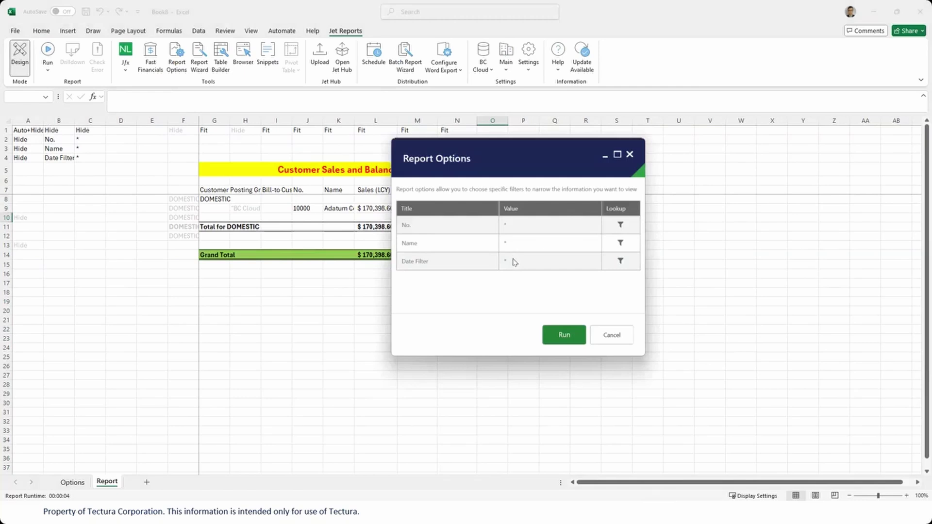
{"action": "left_click", "coordinate": [555, 339]}
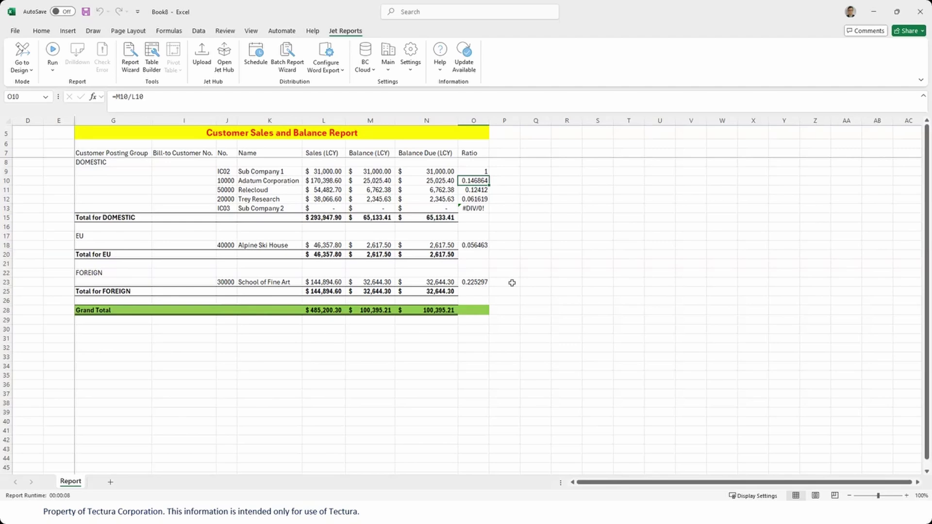
- Close the Book8 report workbook without saving the changes
{"action": "left_click", "coordinate": [783, 253]}
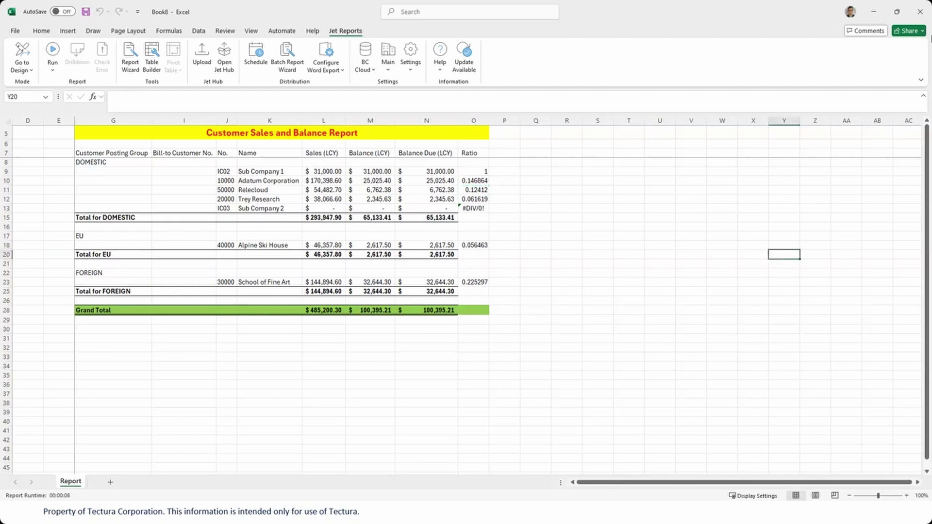
{"action": "left_click", "coordinate": [920, 11]}
{"action": "left_click", "coordinate": [507, 370]}
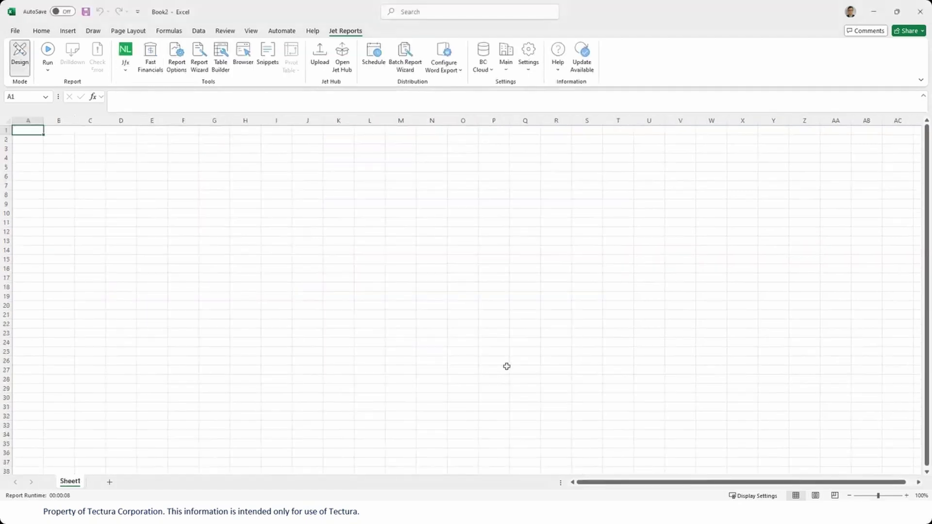